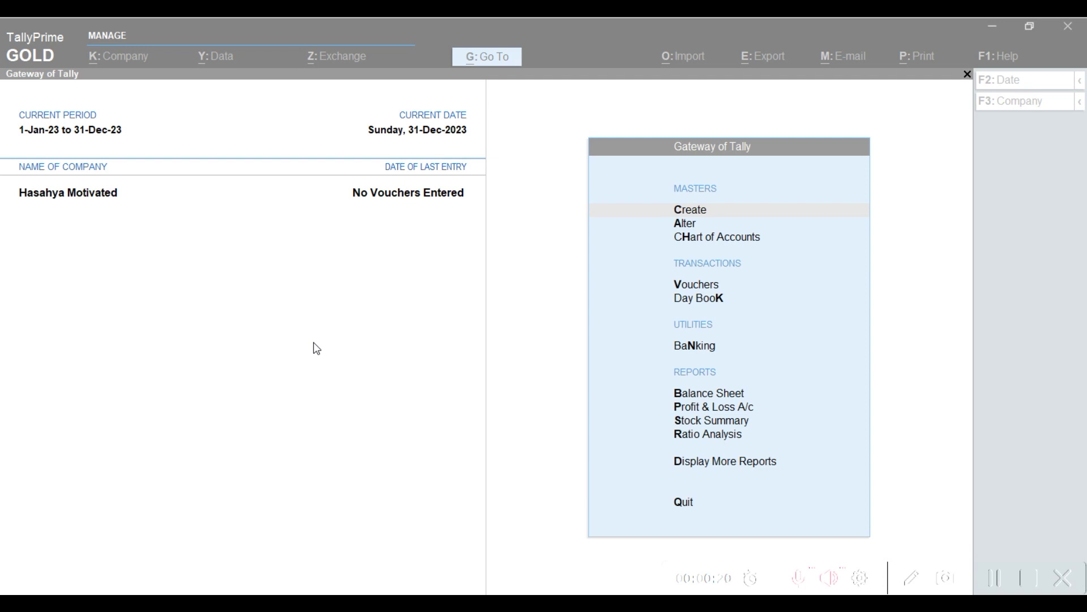
# Open a blank Stock Item Creation form through Create > Stock Item under Inventory Masters.
pyautogui.click(702, 213)
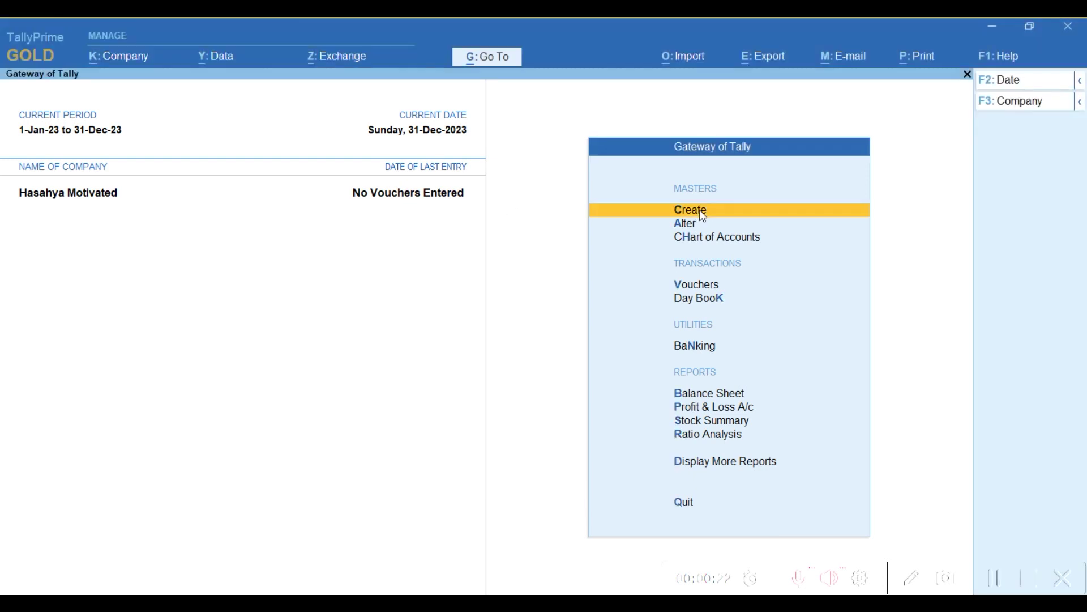
pyautogui.click(702, 214)
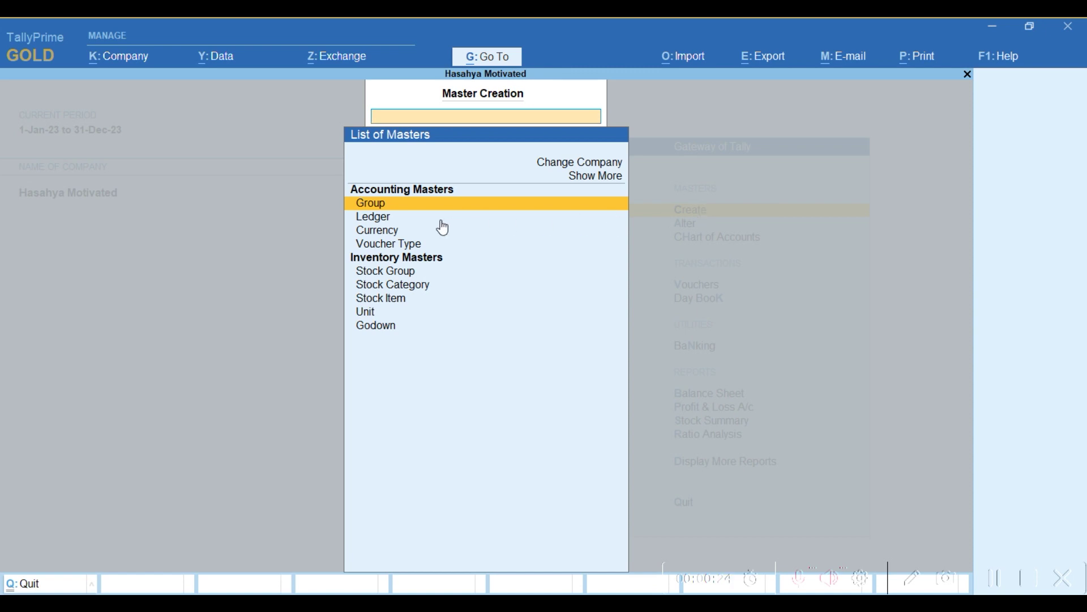
pyautogui.click(401, 305)
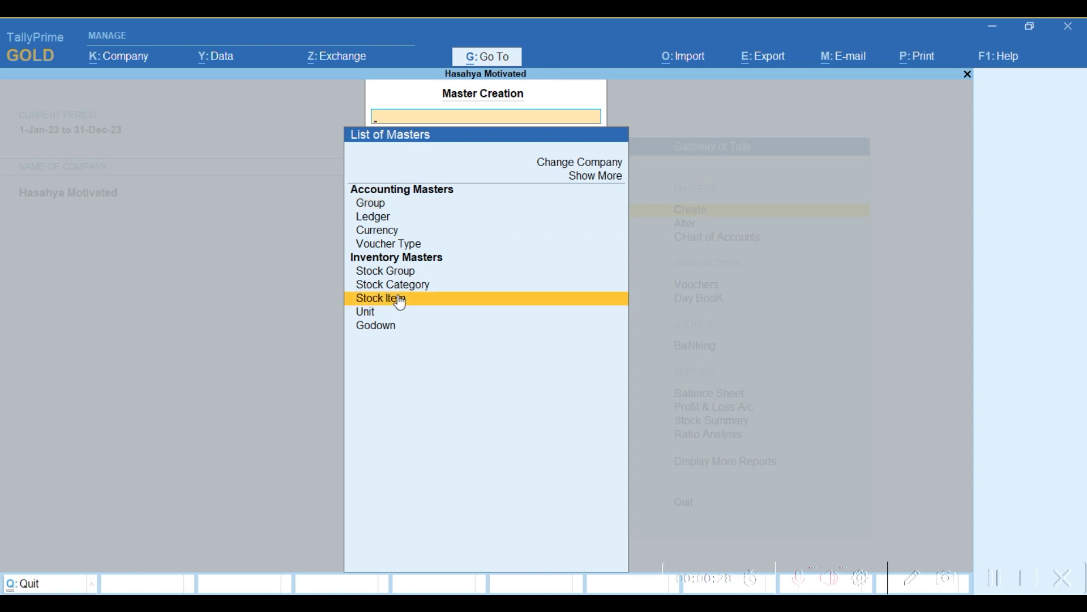
pyautogui.click(401, 300)
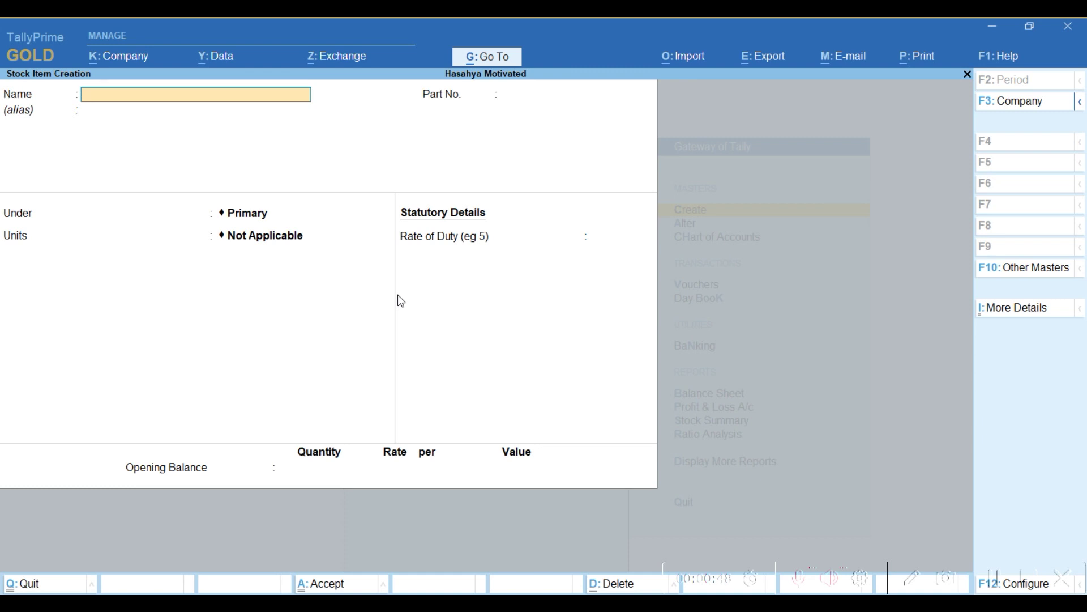
# Name the stock item 'Chairs' and set its part number to 'Ch', correcting the typo.
pyautogui.write('Chairs')
pyautogui.press('Return')
pyautogui.press('Return')
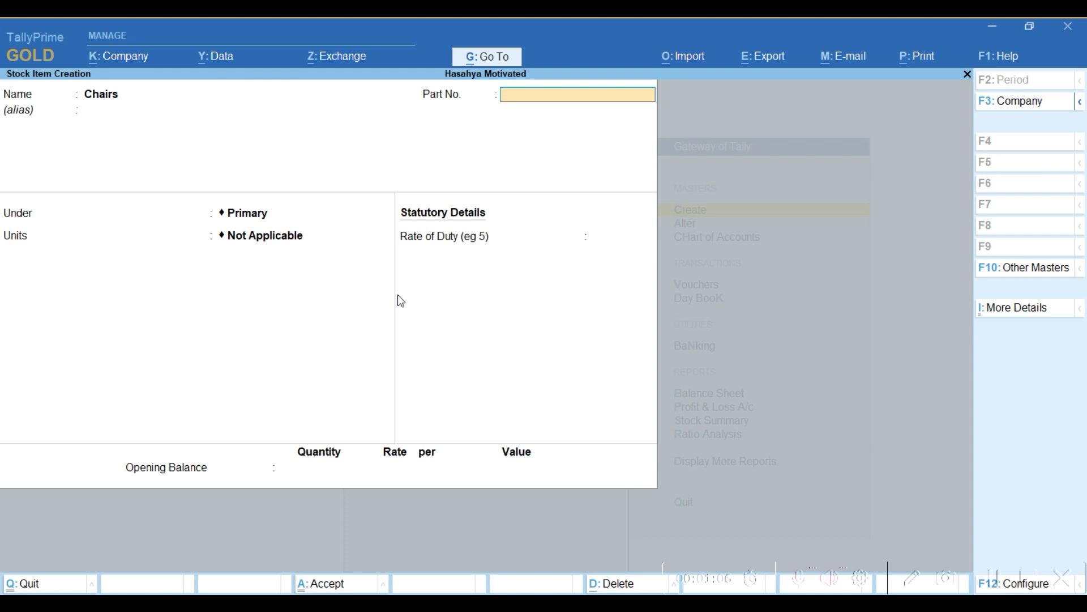
pyautogui.write('Vc')
pyautogui.press('BackSpace')
pyautogui.press('BackSpace')
pyautogui.write('Ch')
pyautogui.press('Return')
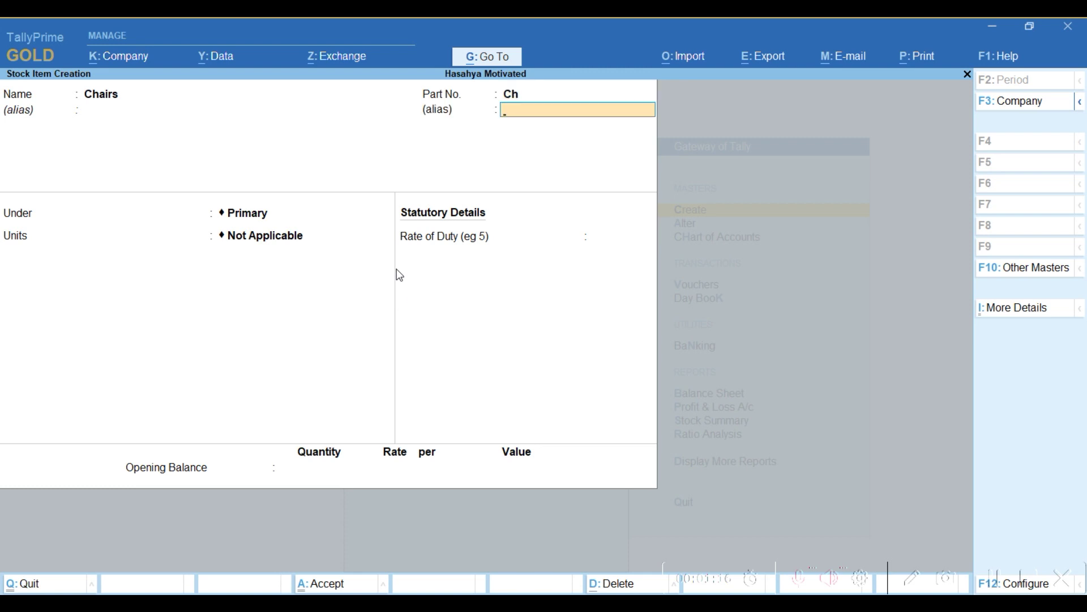
pyautogui.press('Return')
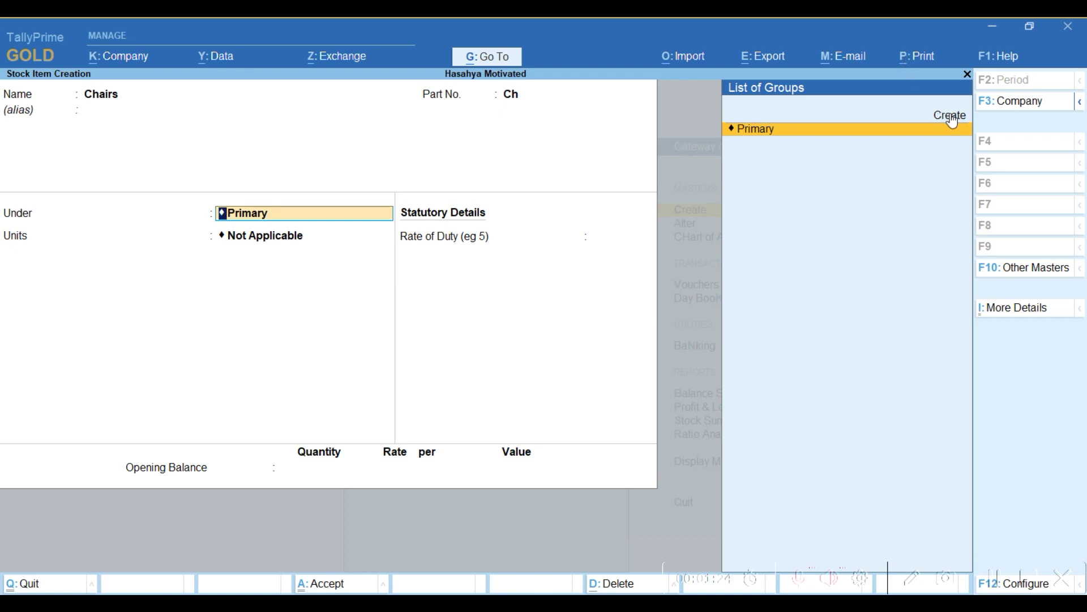
# Keep Chairs under Primary and create the unit pce (Piece, 0 decimal places) for it.
pyautogui.press('Return')
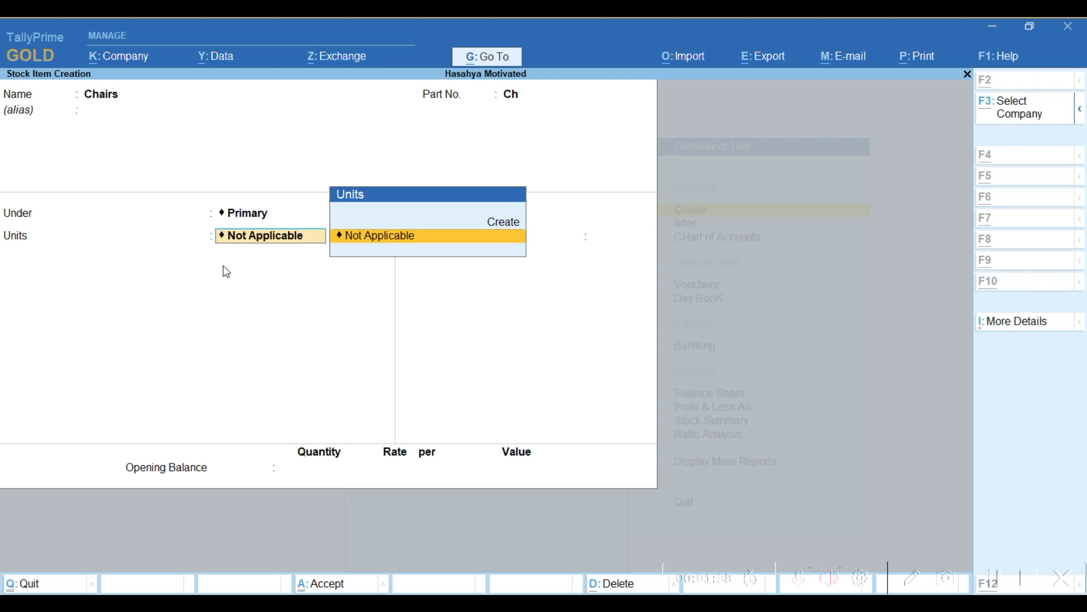
pyautogui.hotkey('alt', 'c')
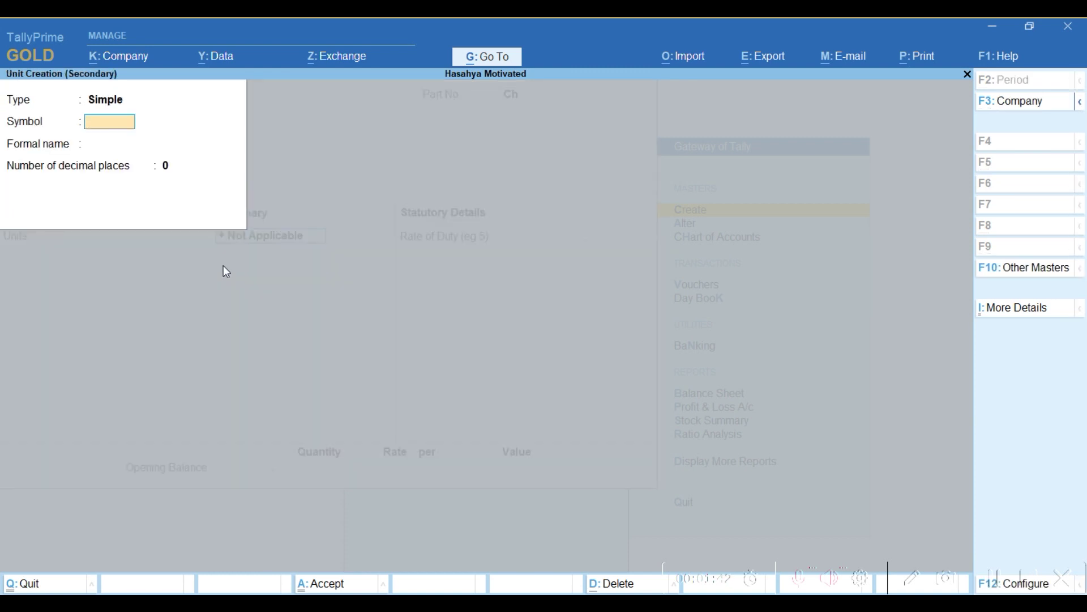
pyautogui.write('pce')
pyautogui.press('Return')
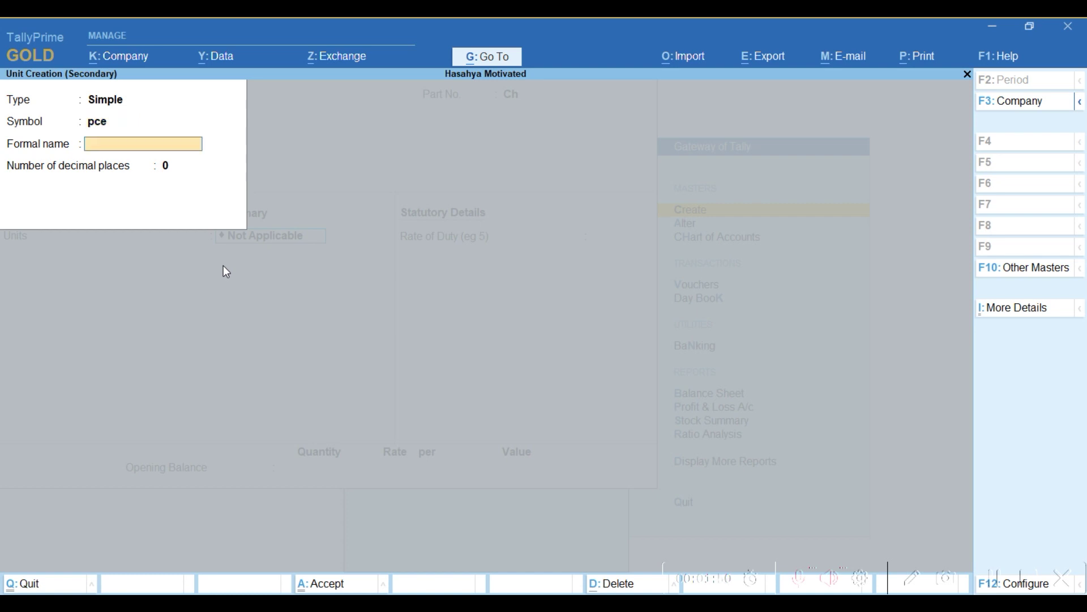
pyautogui.write('Piece')
pyautogui.press('Return')
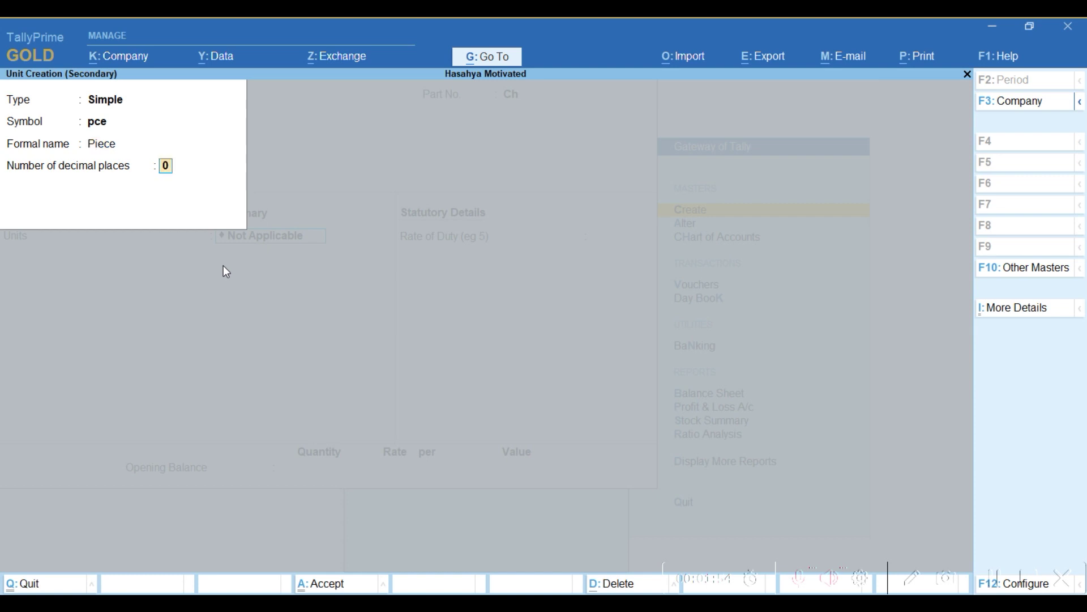
pyautogui.press('Return')
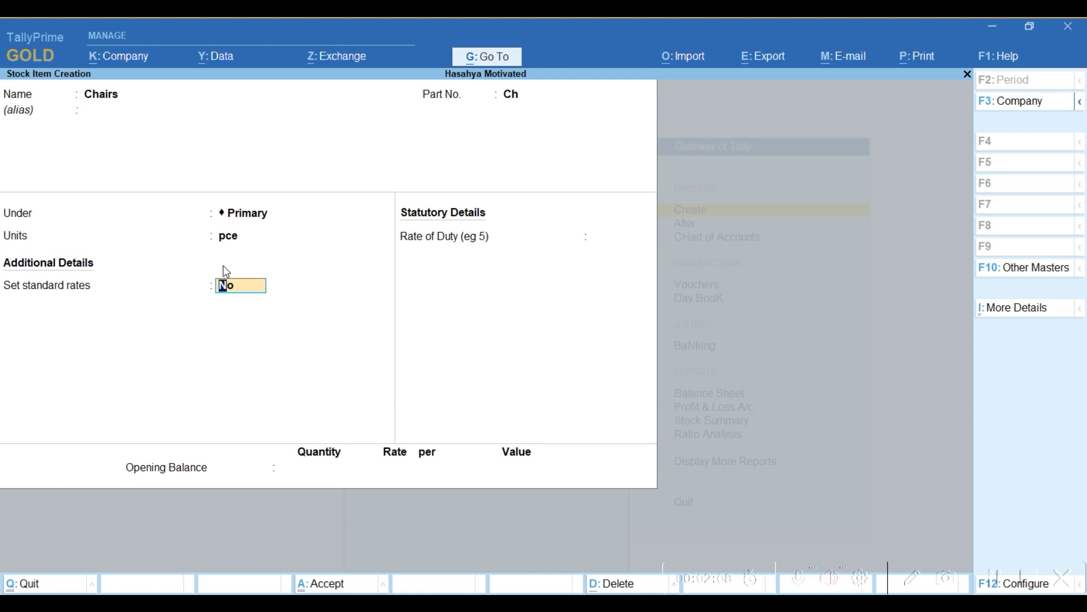
# Turn on standard rates with a 21,000.00 per pce selling price from 31-Dec-23.
pyautogui.write('y')
pyautogui.press('Return')
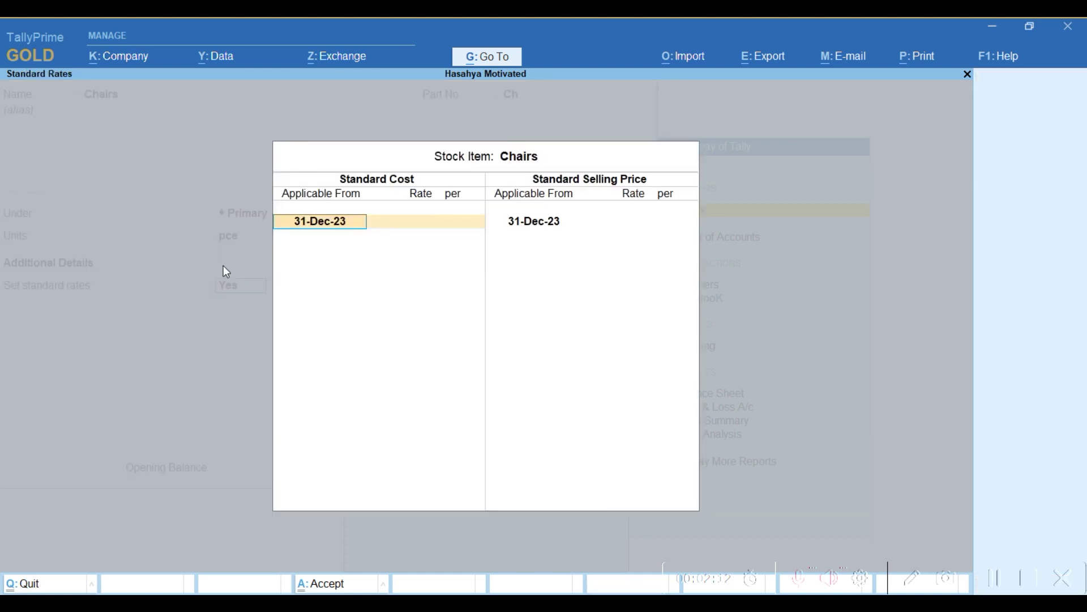
pyautogui.press('Return')
pyautogui.press('Return')
pyautogui.press('Return')
pyautogui.press('Return')
pyautogui.press('Return')
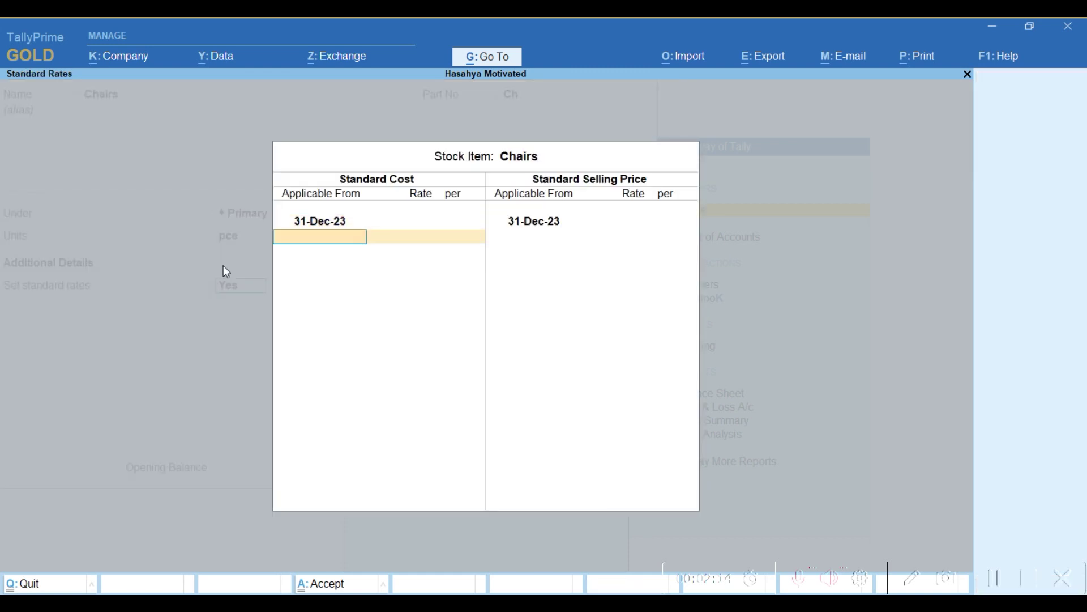
pyautogui.write('2')
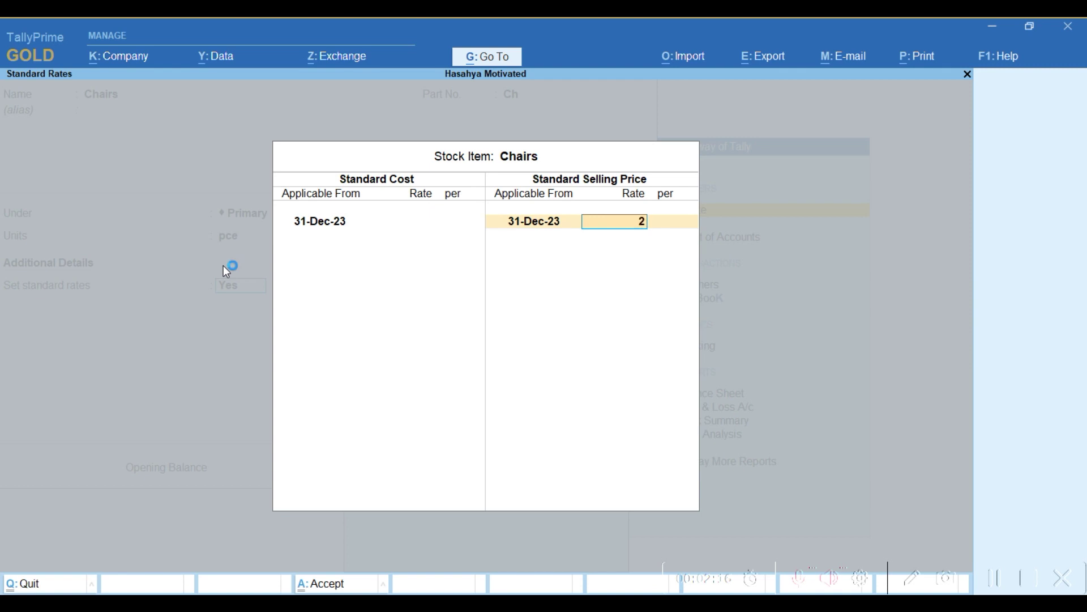
pyautogui.write('1000')
pyautogui.press('Return')
pyautogui.press('Return')
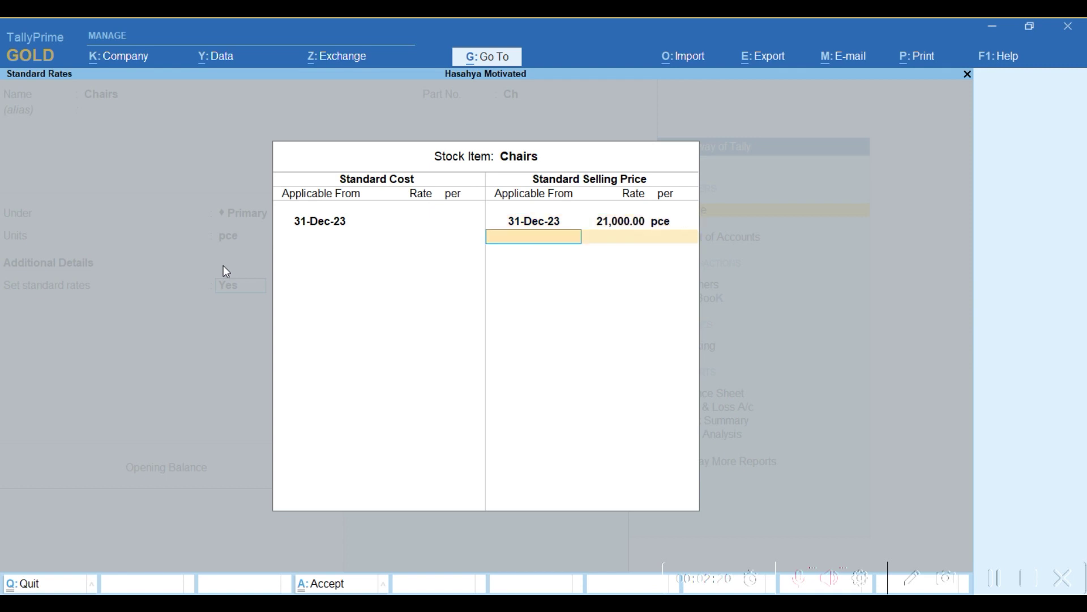
pyautogui.press('Return')
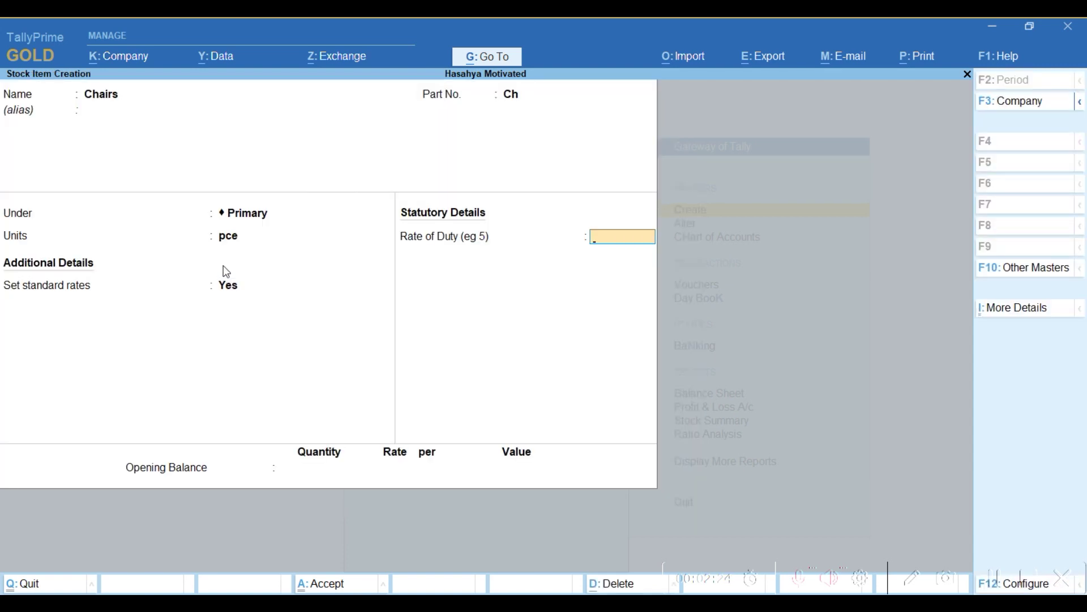
pyautogui.press('Return')
pyautogui.press('Return')
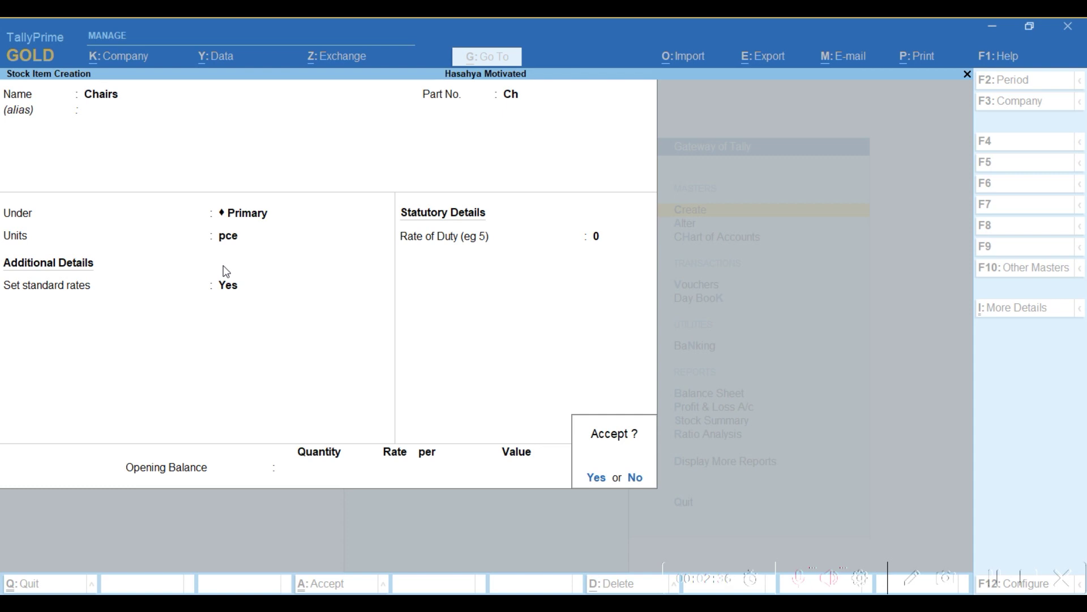
# Save Chairs with a 0 rate of duty and leave the next blank stock item form.
pyautogui.press('Return')
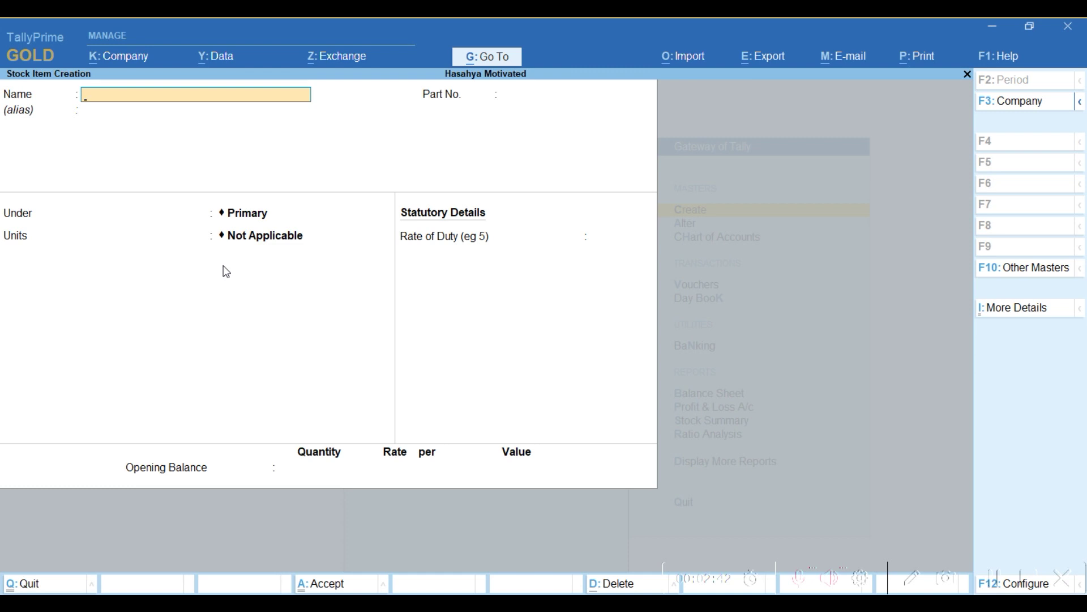
pyautogui.press('Escape')
# Quit the blank form and reopen Chairs in Stock Item Alteration.
pyautogui.press('y')
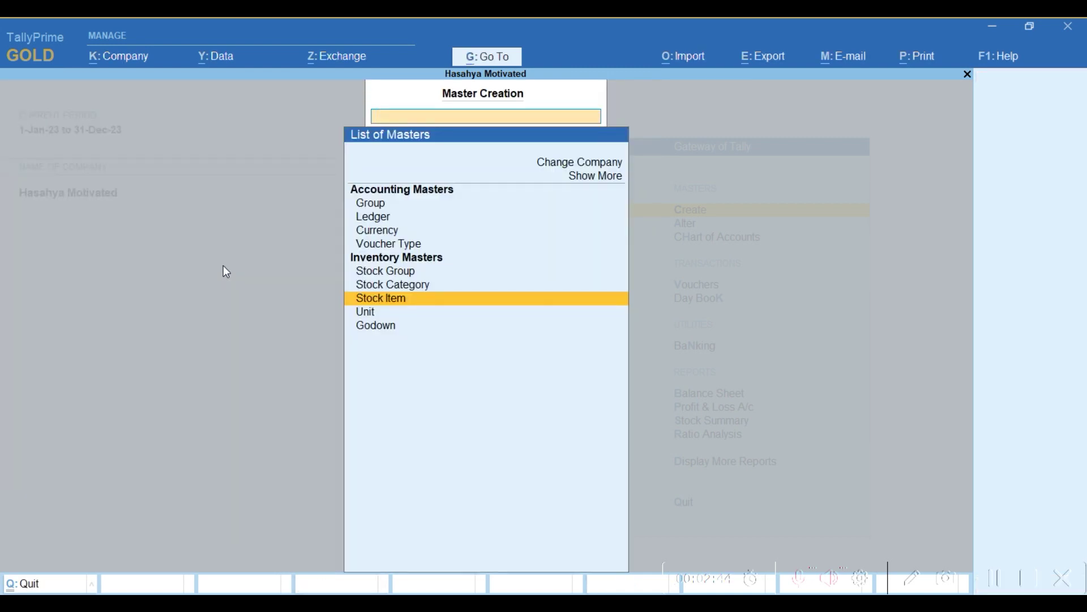
pyautogui.press('Escape')
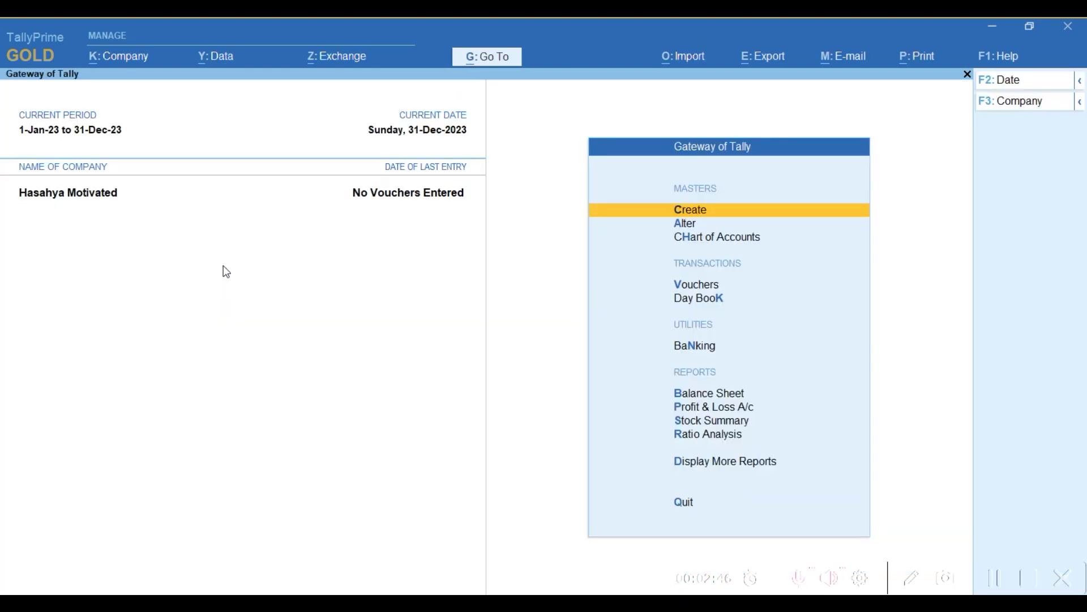
pyautogui.press('Down')
pyautogui.press('Return')
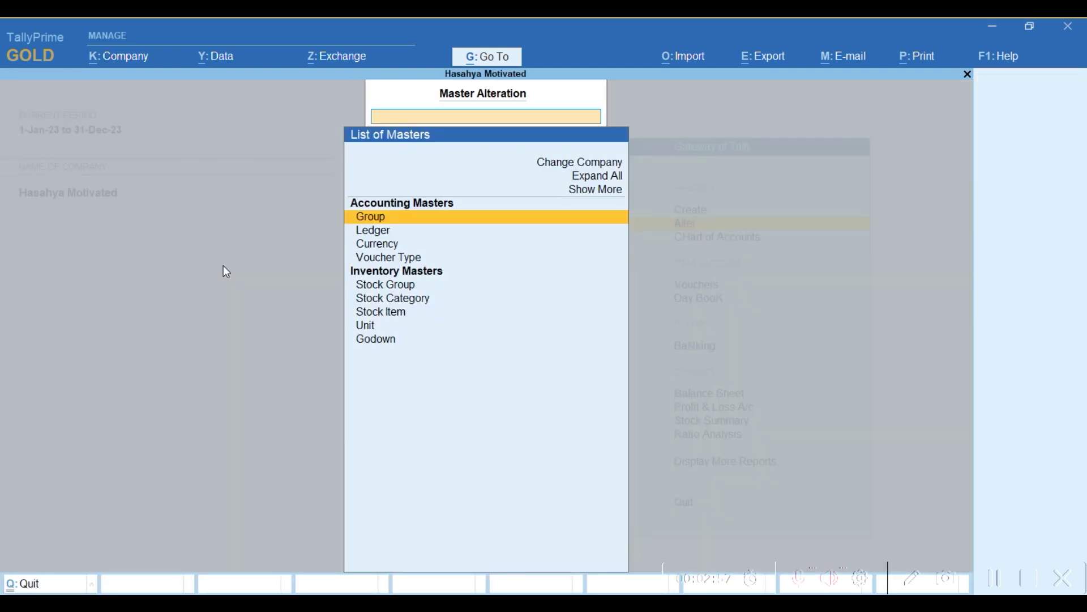
pyautogui.press('Down')
pyautogui.press('Down')
pyautogui.press('Down')
pyautogui.press('Down')
pyautogui.press('Down')
pyautogui.press('Down')
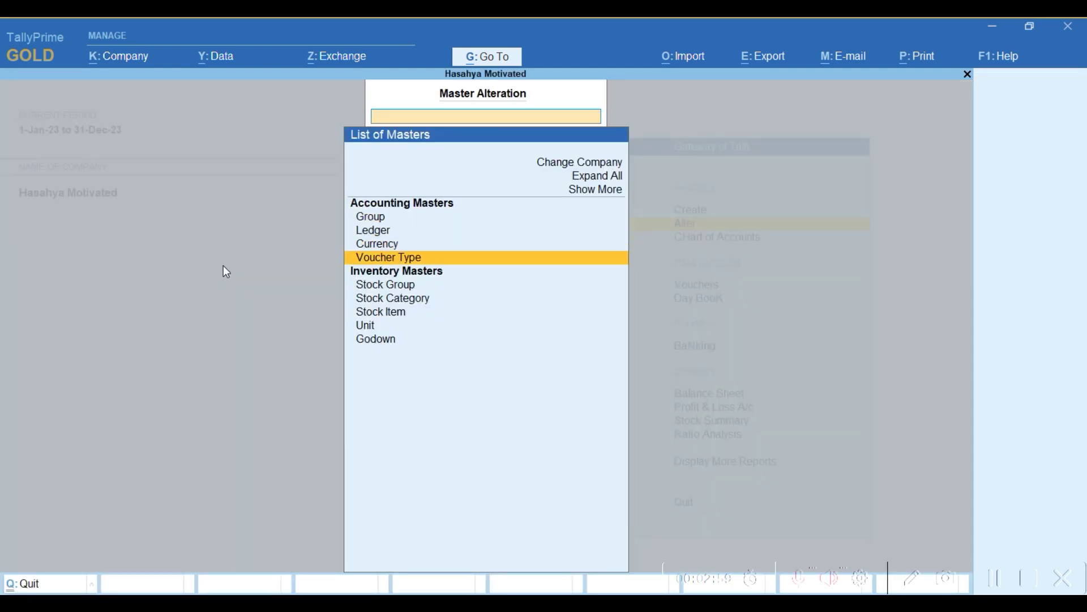
pyautogui.press('Return')
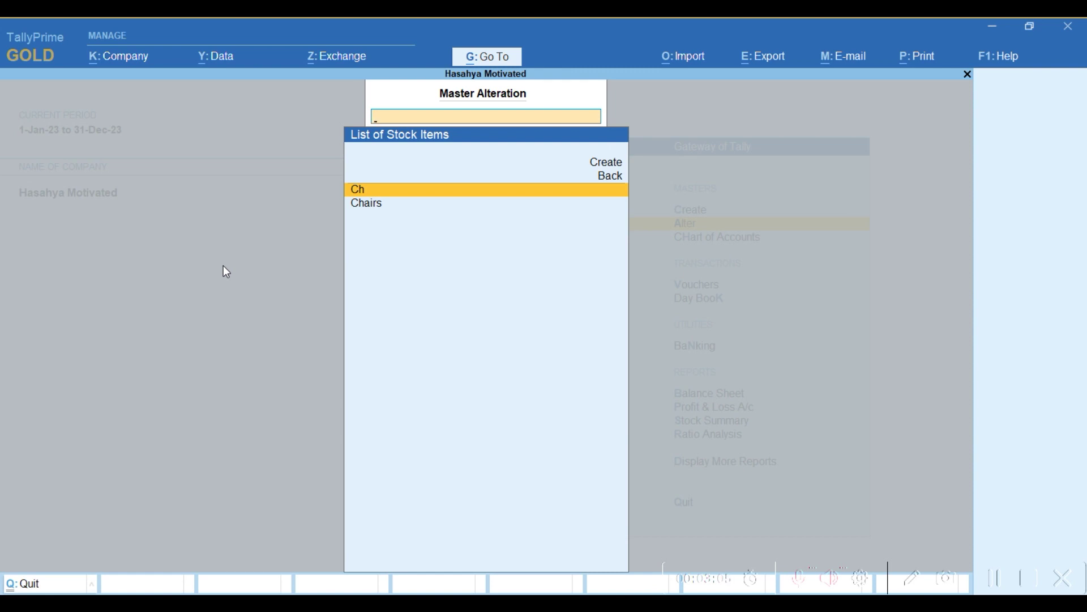
pyautogui.press('Down')
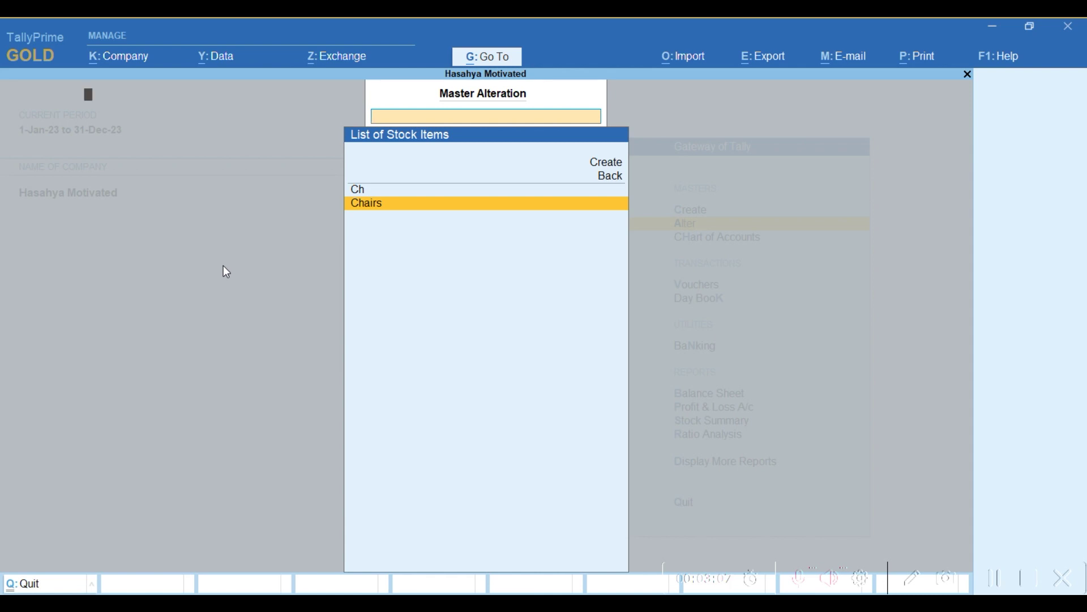
pyautogui.press('Return')
# Step through Chairs' fields unchanged (Ch, Primary, pce, duty 0) and decline saving.
pyautogui.press('Return')
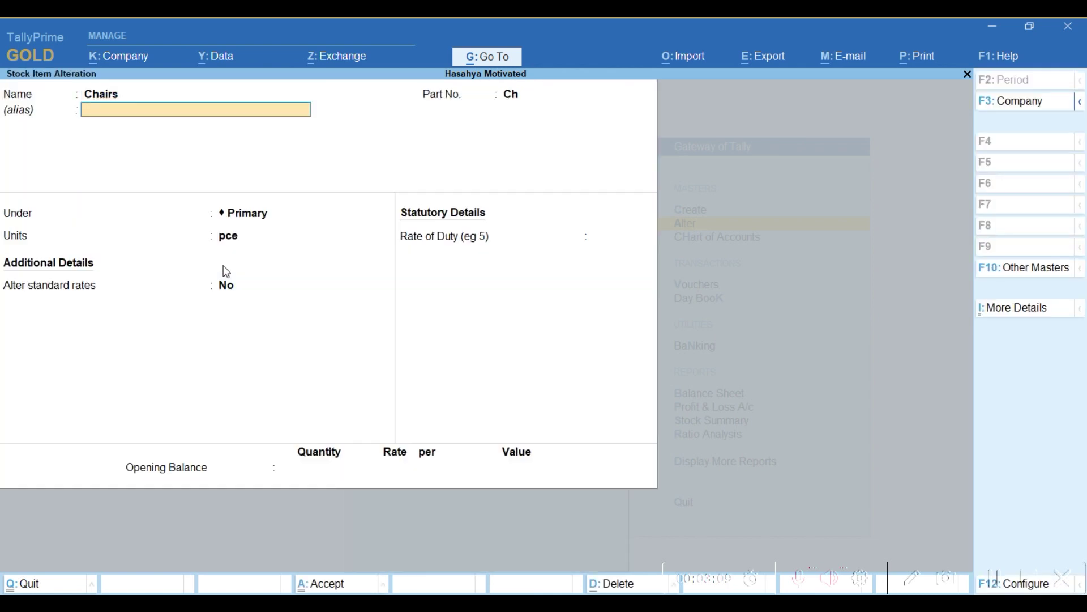
pyautogui.press('Return')
pyautogui.press('Return')
pyautogui.press('Return')
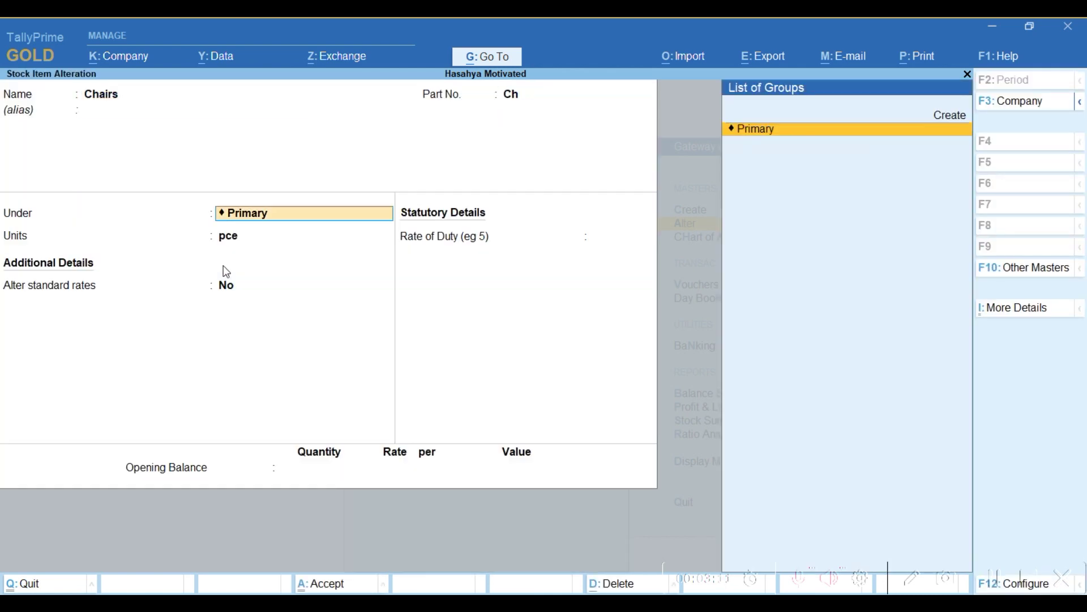
pyautogui.press('Return')
pyautogui.press('Return')
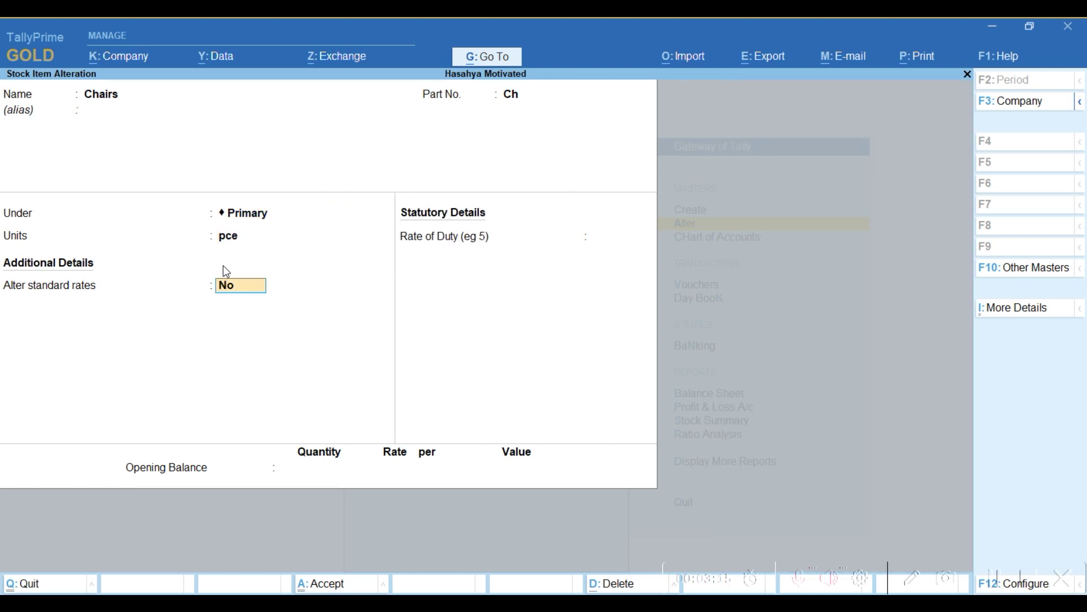
pyautogui.press('Return')
pyautogui.press('Return')
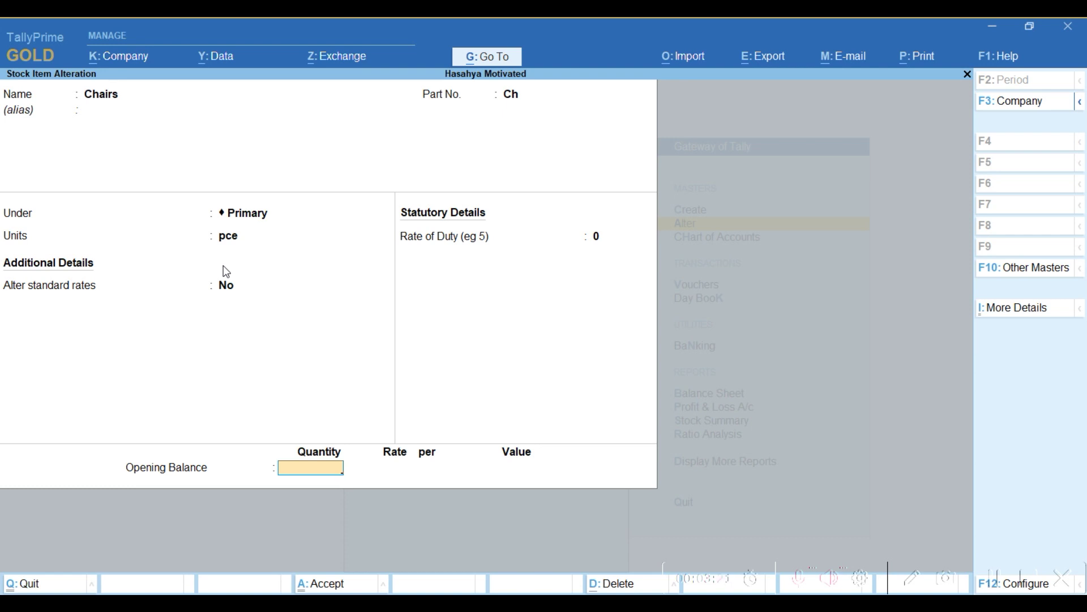
pyautogui.press('Return')
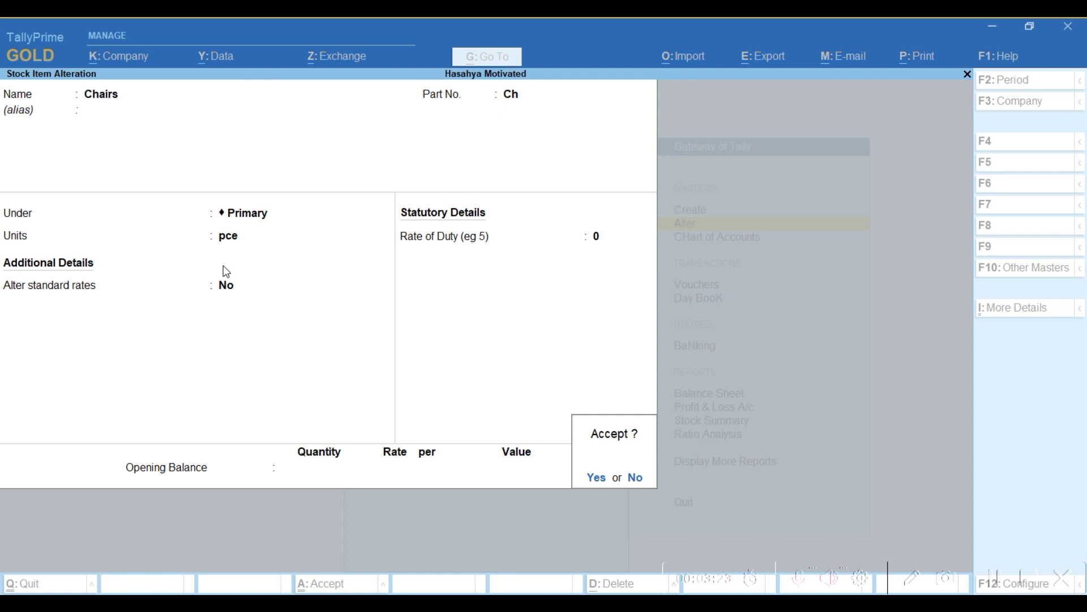
pyautogui.press('n')
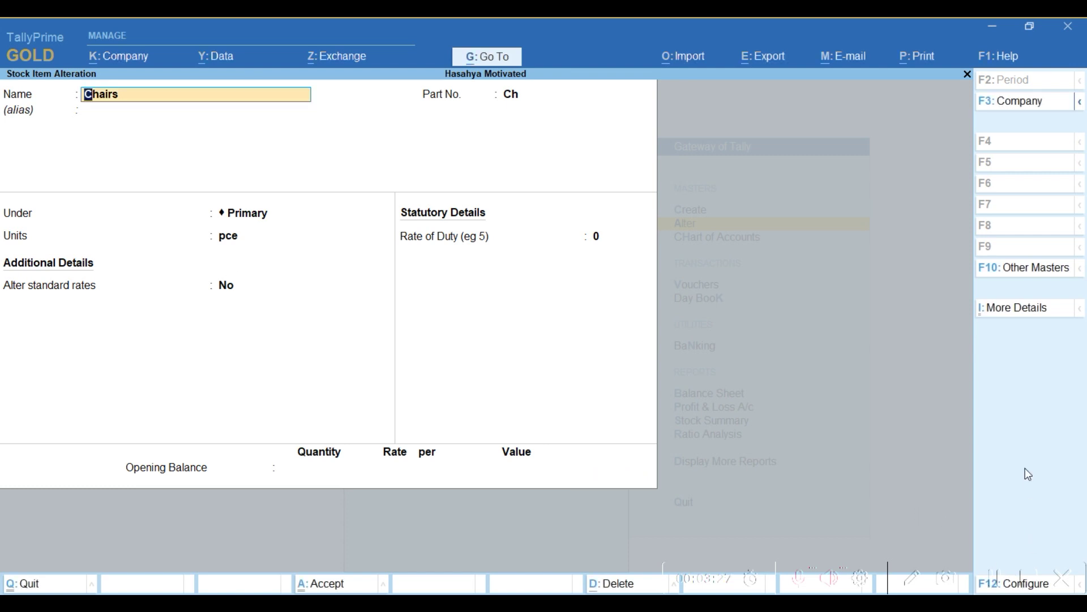
# Restore the window, review Chairs' More Details list expanded and collapsed, then accept the alteration.
pyautogui.click(1031, 25)
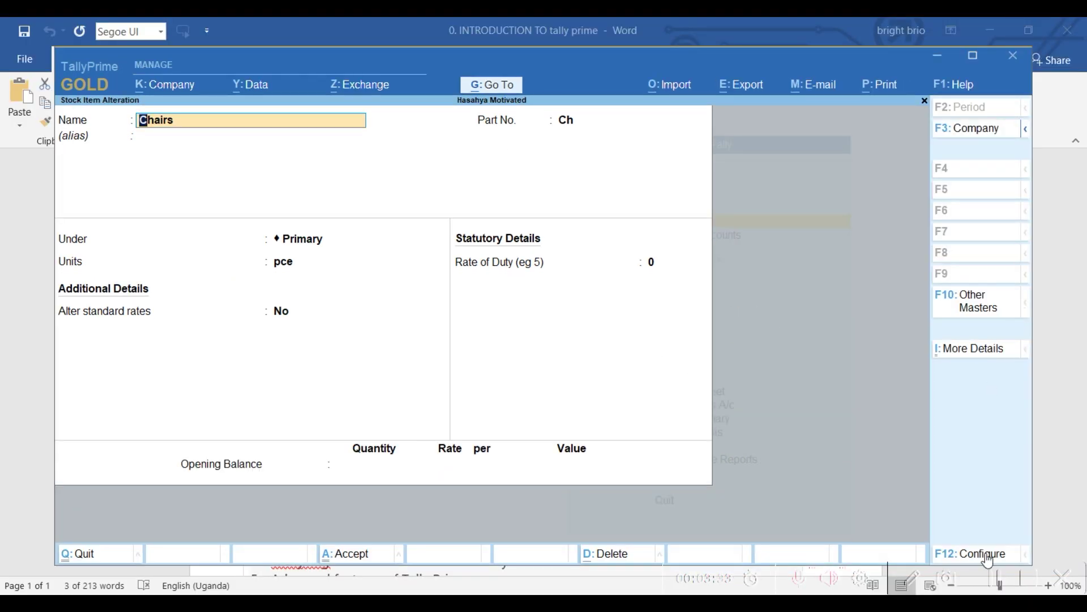
pyautogui.click(972, 349)
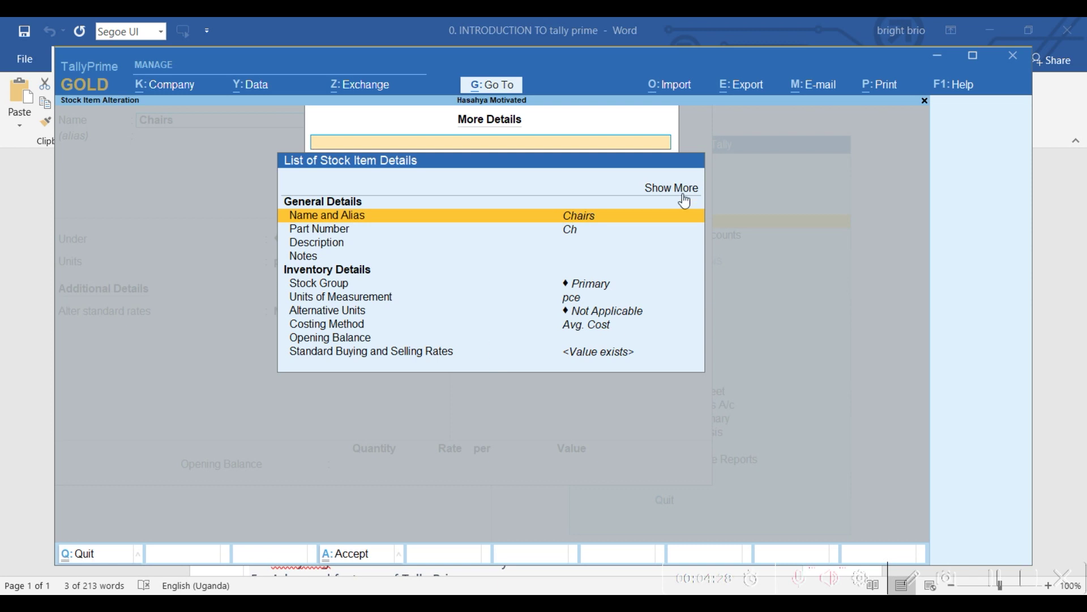
pyautogui.click(678, 194)
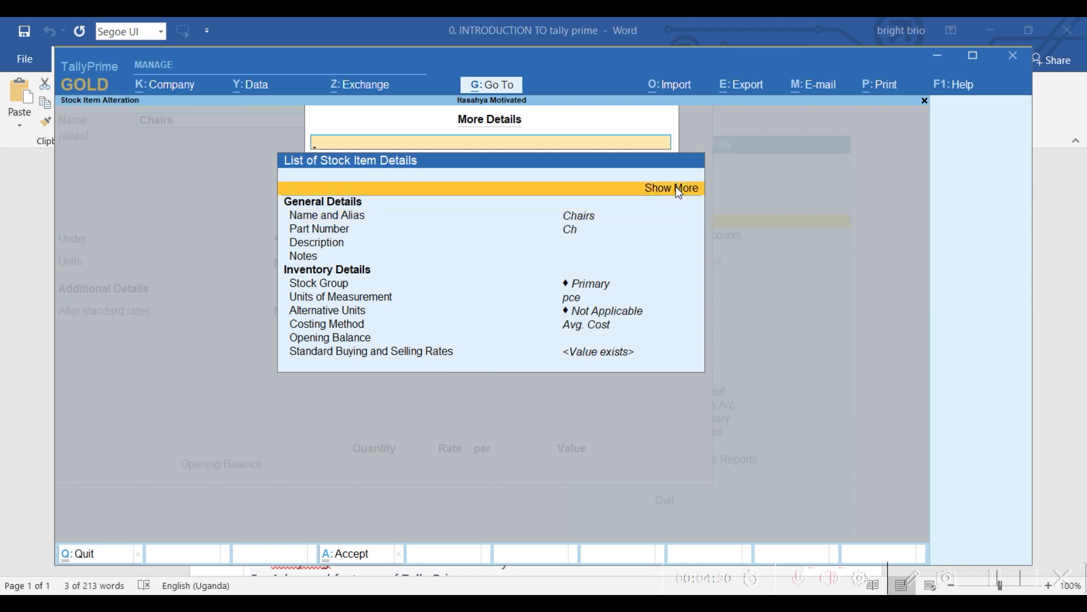
pyautogui.click(678, 194)
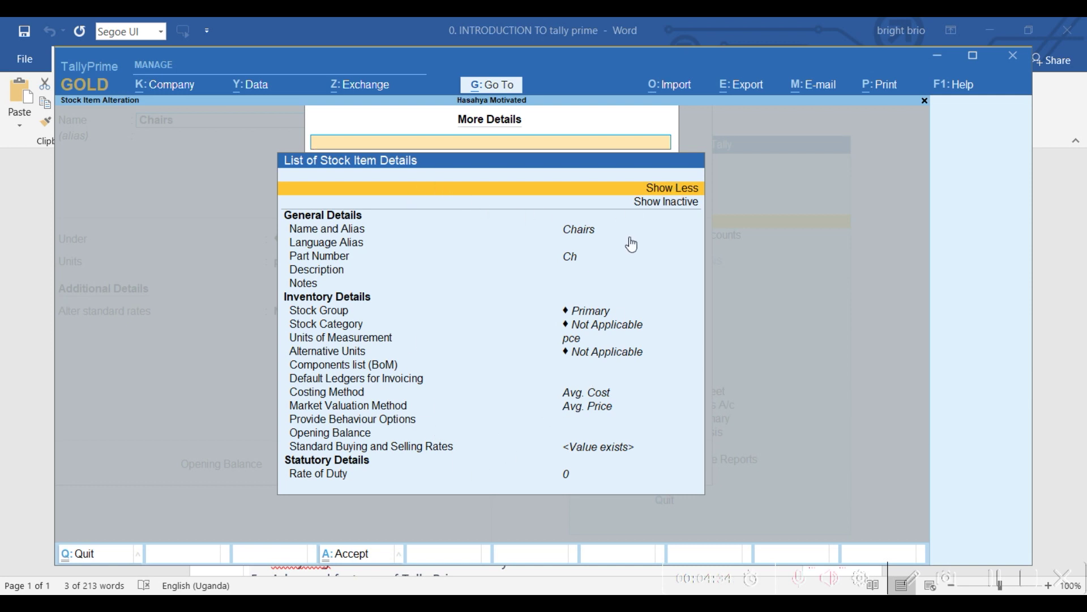
pyautogui.click(688, 194)
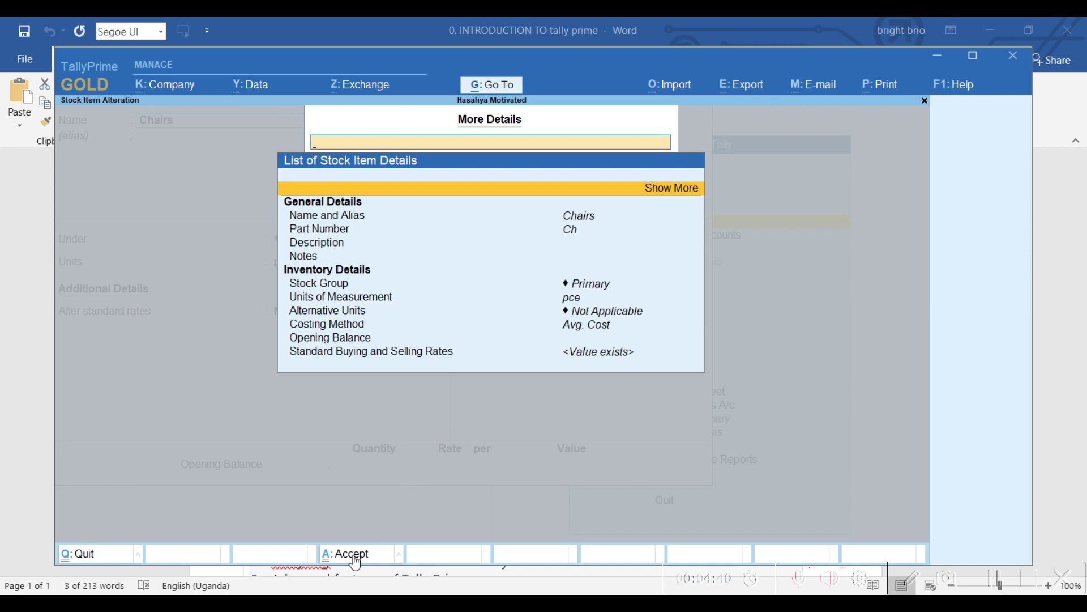
pyautogui.press('Return')
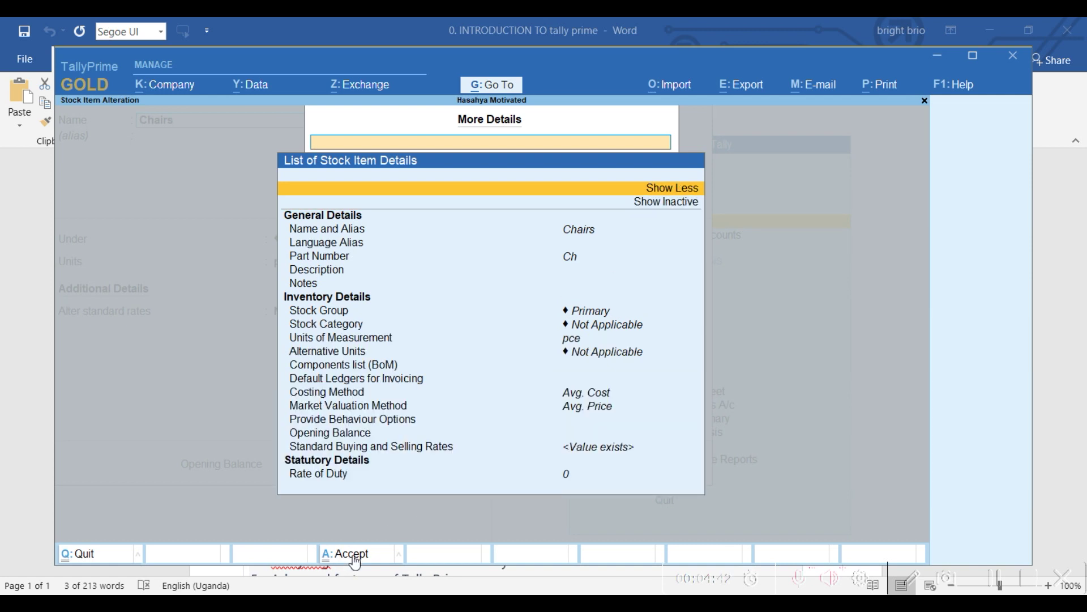
pyautogui.click(355, 558)
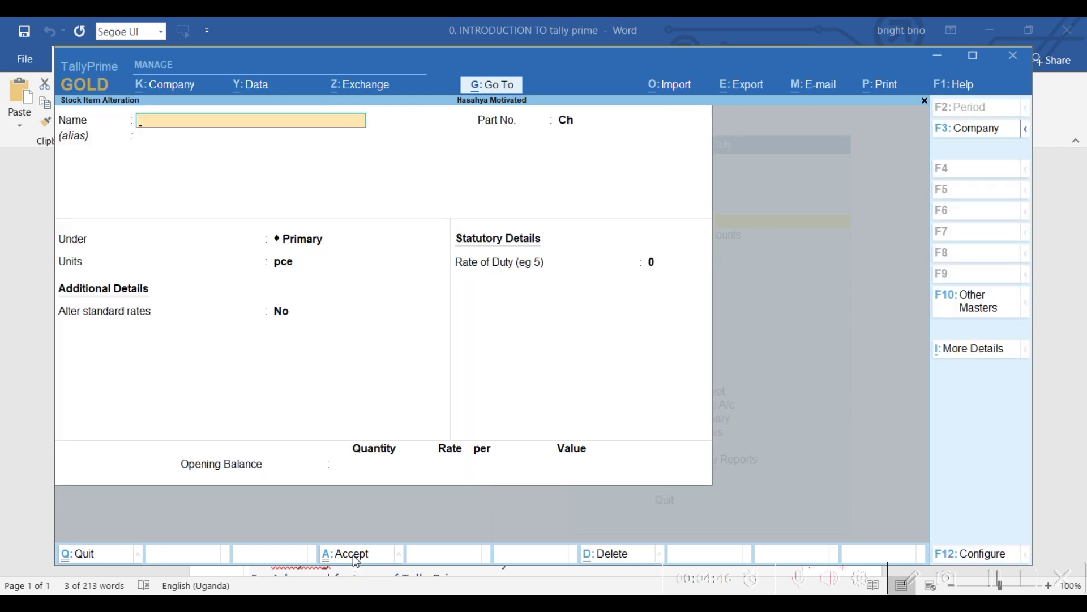
pyautogui.click(355, 560)
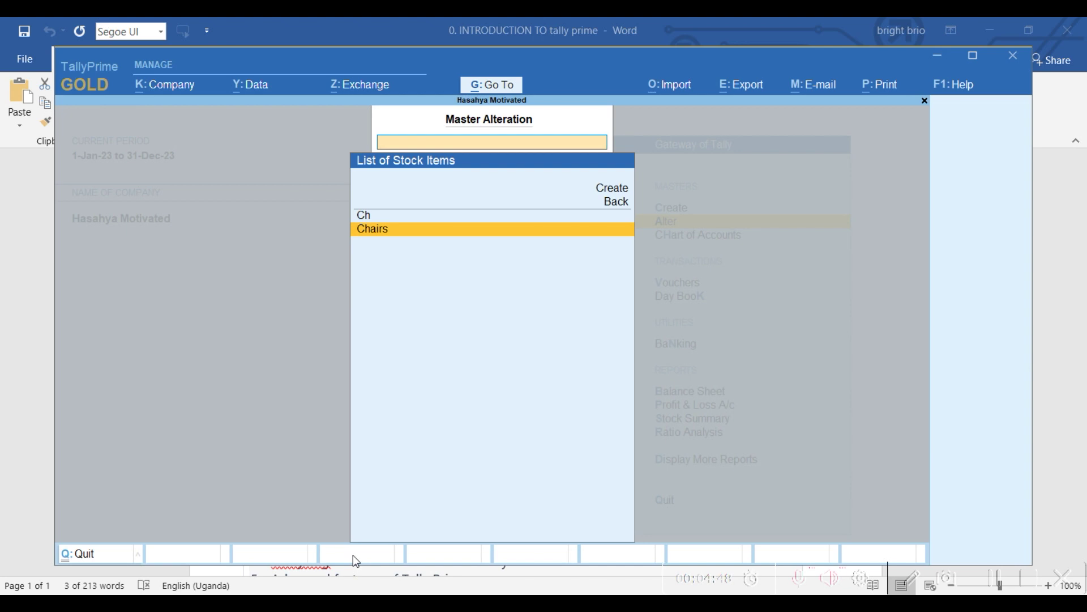
# From the Gateway, view the Chart of Accounts stock item list showing Chairs, then return.
pyautogui.press('Escape')
pyautogui.press('Escape')
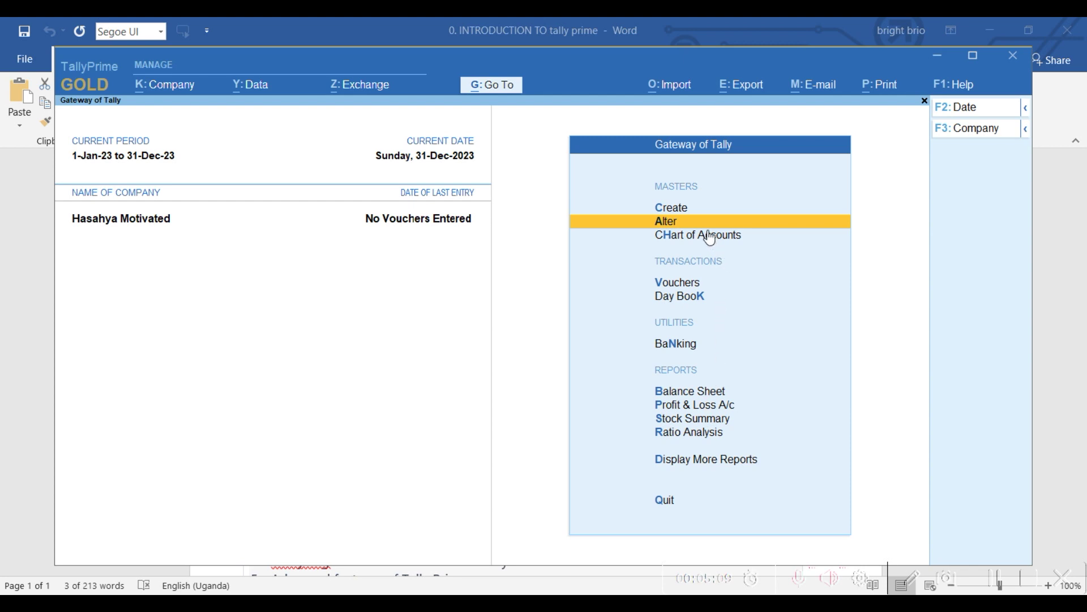
pyautogui.click(711, 238)
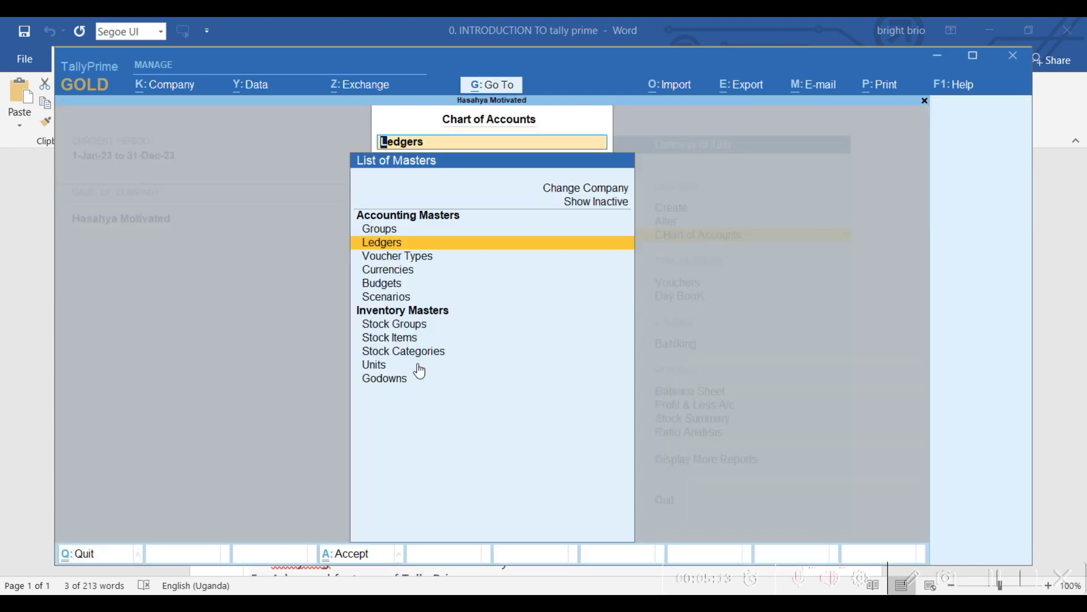
pyautogui.click(393, 340)
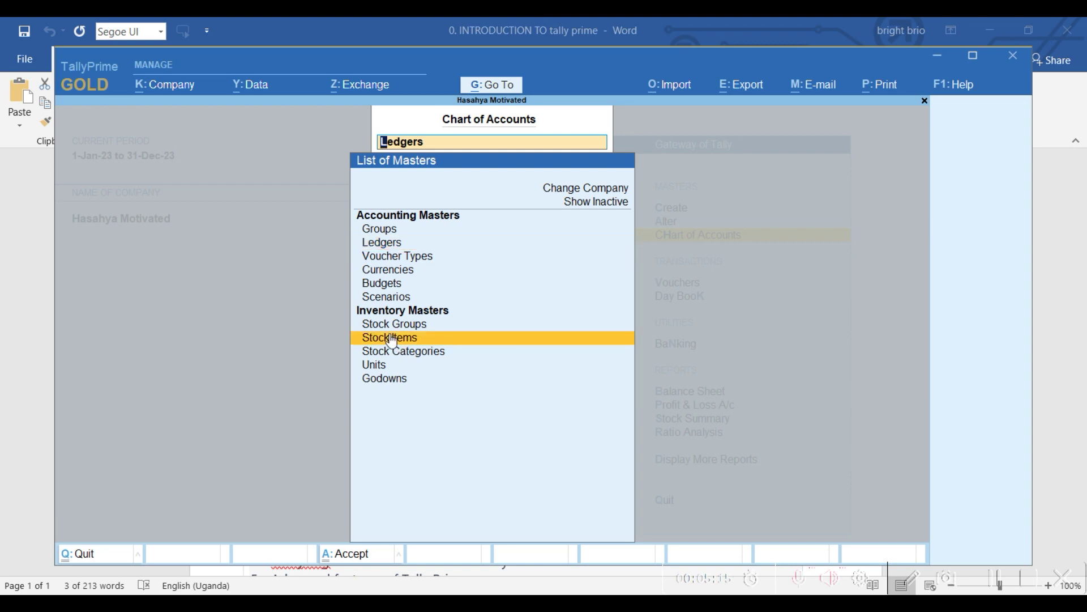
pyautogui.click(392, 340)
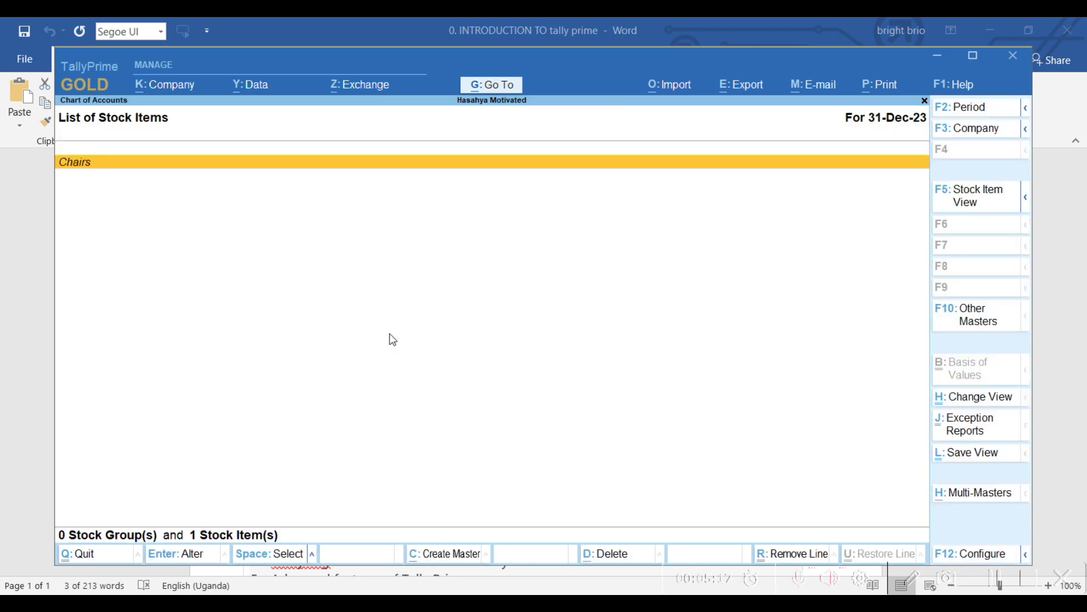
pyautogui.press('Escape')
pyautogui.press('Escape')
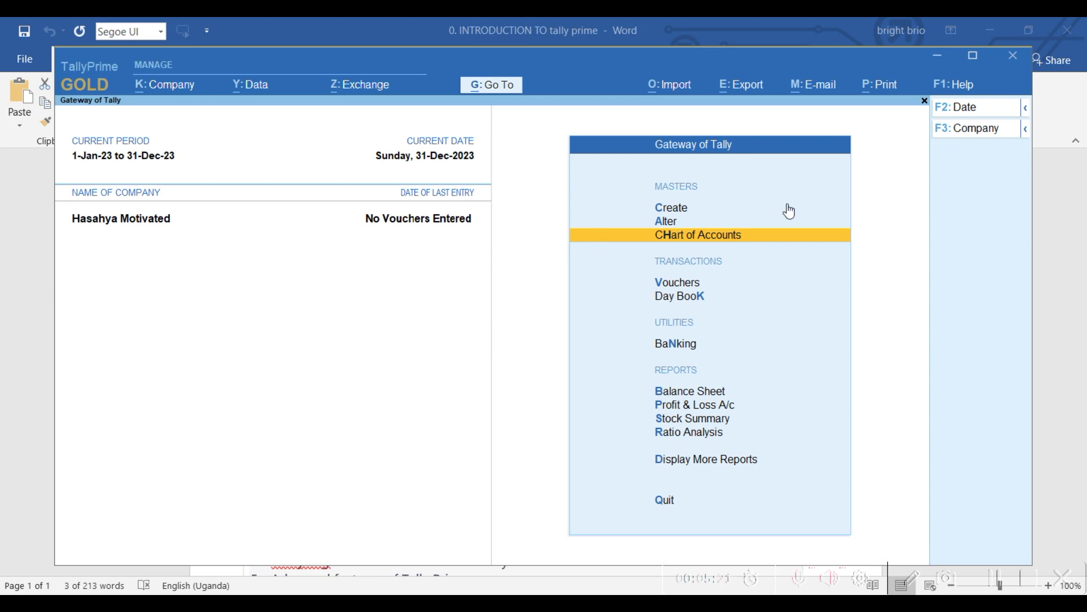
pyautogui.click(715, 235)
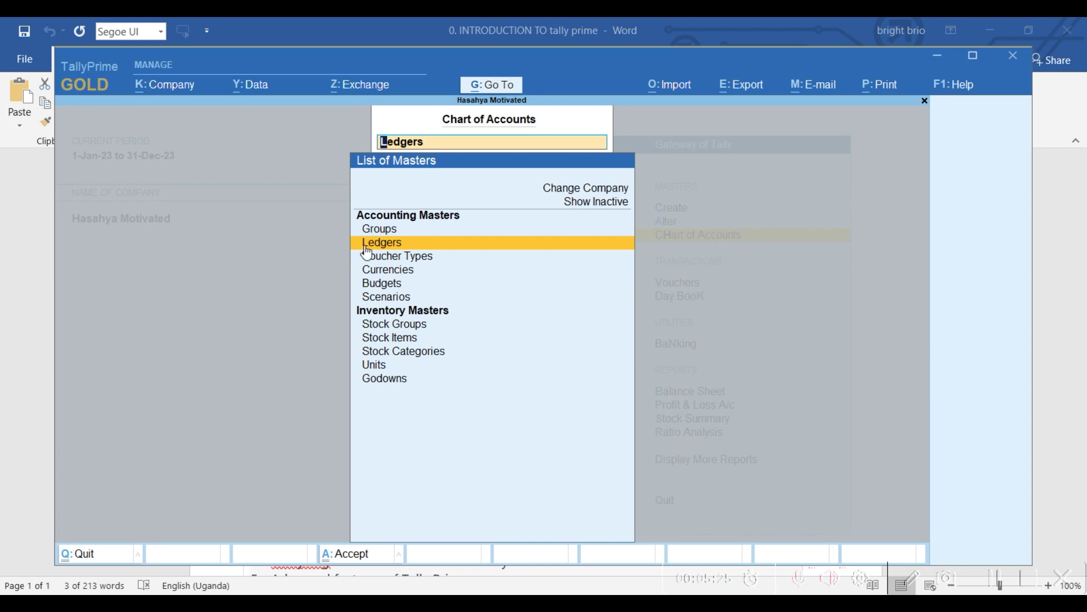
# Open Chairs from the Chart of Accounts stock items, close it, and show units, rates and group columns.
pyautogui.click(406, 338)
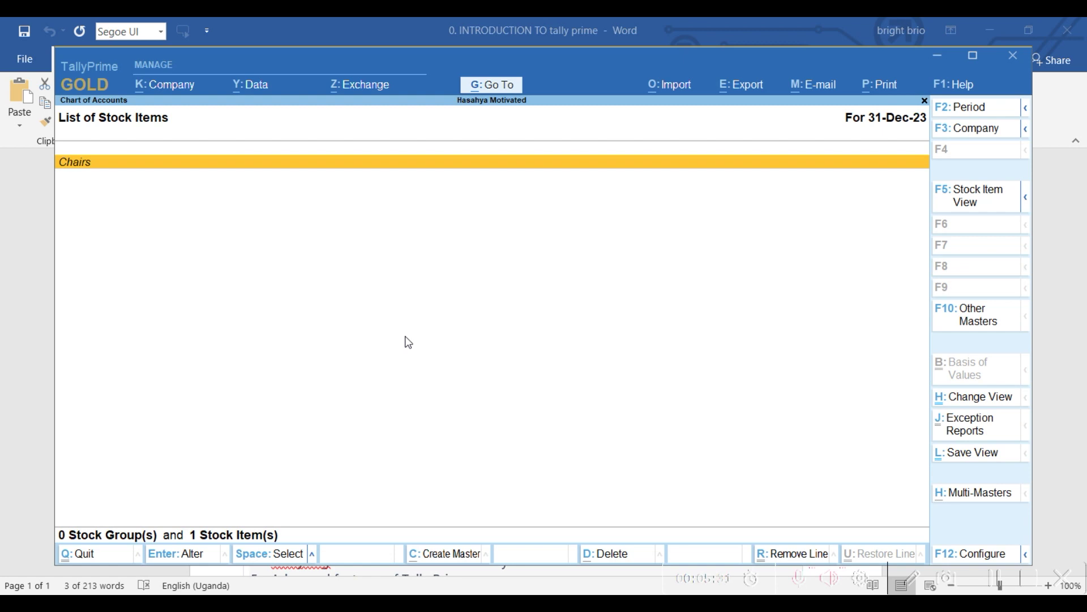
pyautogui.press('Return')
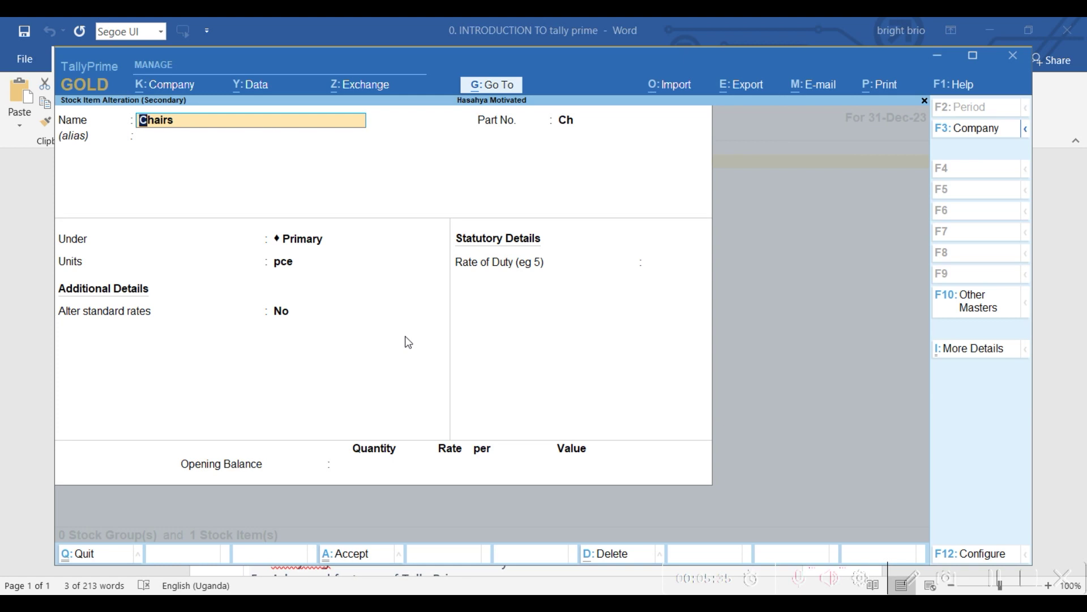
pyautogui.press('Escape')
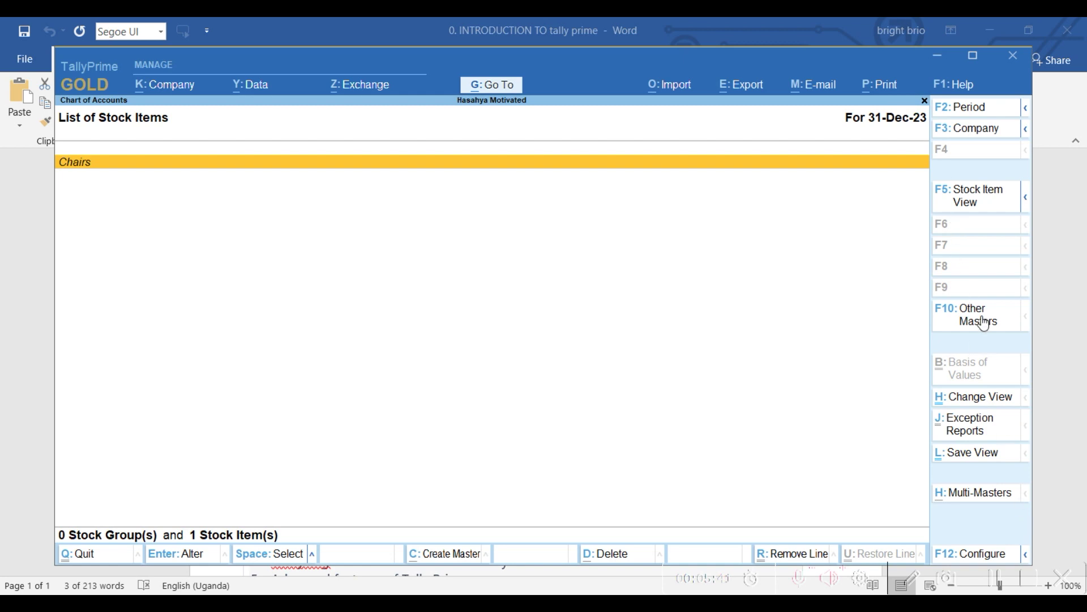
pyautogui.click(984, 196)
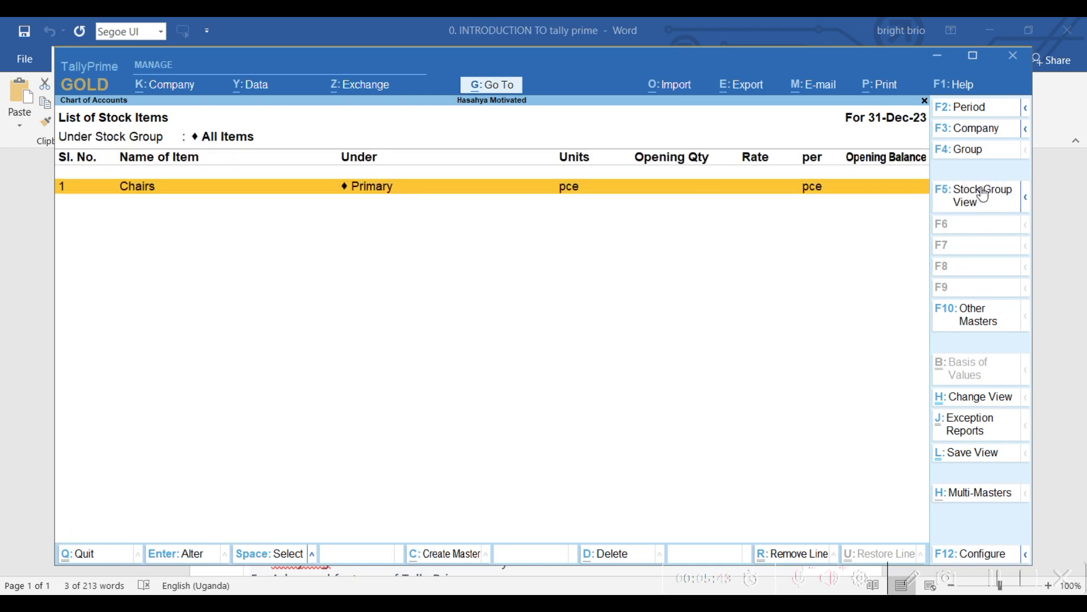
pyautogui.click(984, 196)
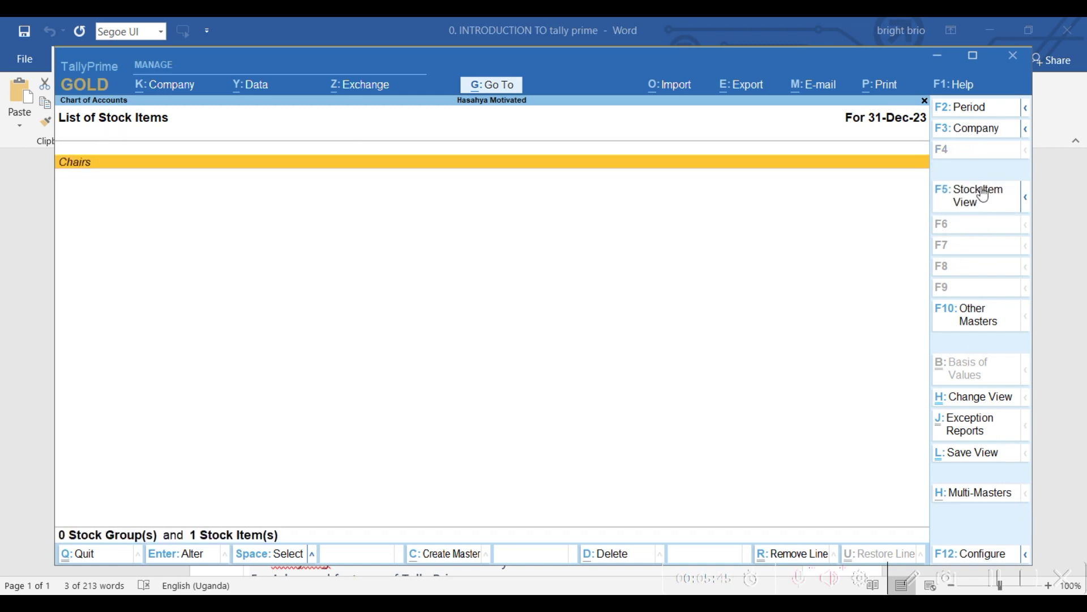
pyautogui.click(984, 196)
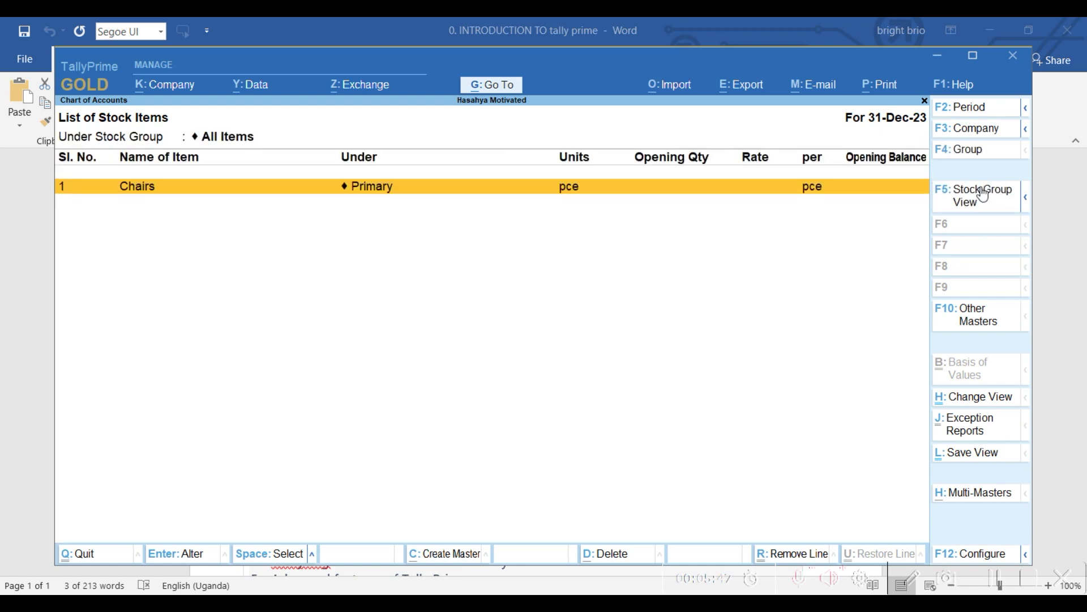
pyautogui.click(985, 195)
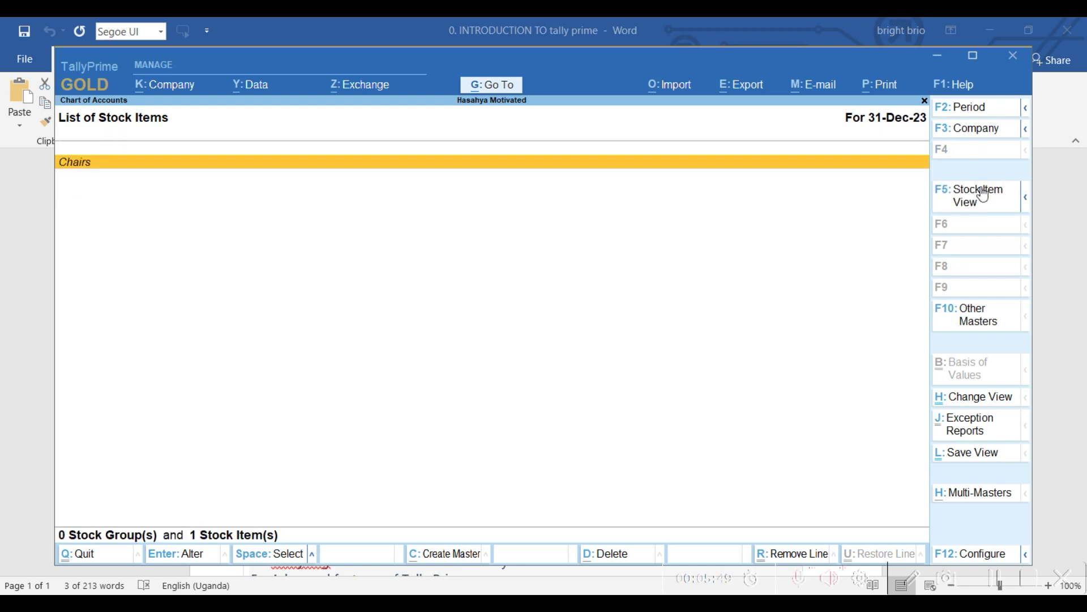
pyautogui.click(985, 196)
pyautogui.click(984, 196)
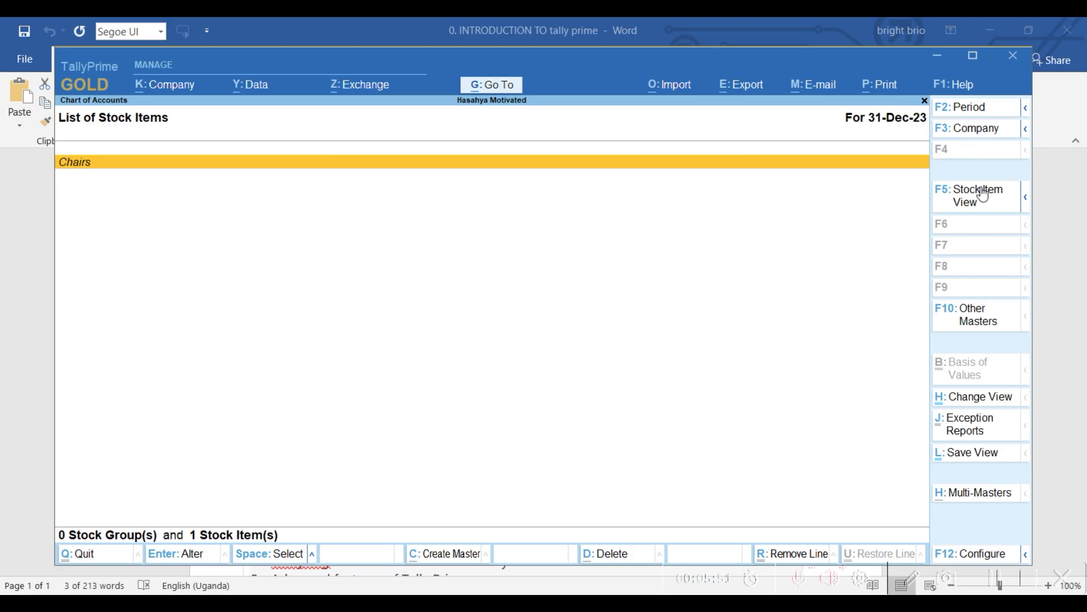